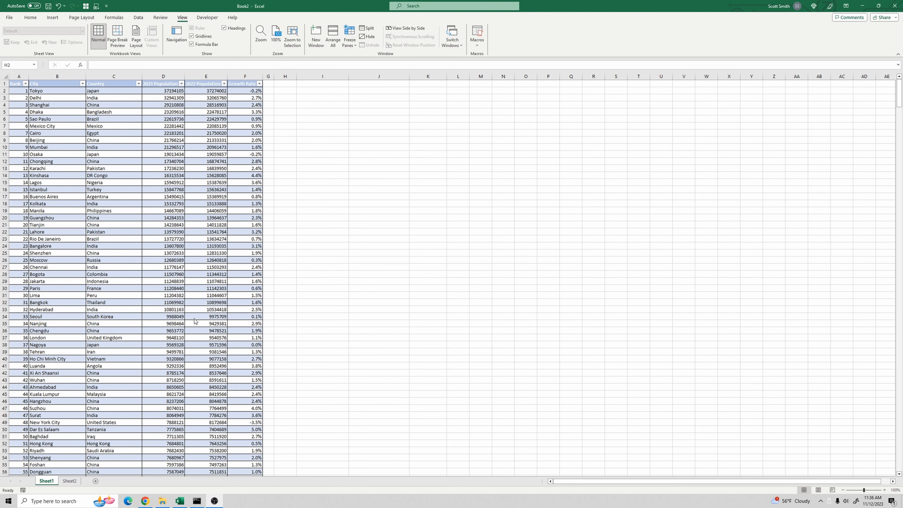
# Examine the city population table on Sheet1 and the two empty lookup tables on Sheet2
pyautogui.click(68, 482)
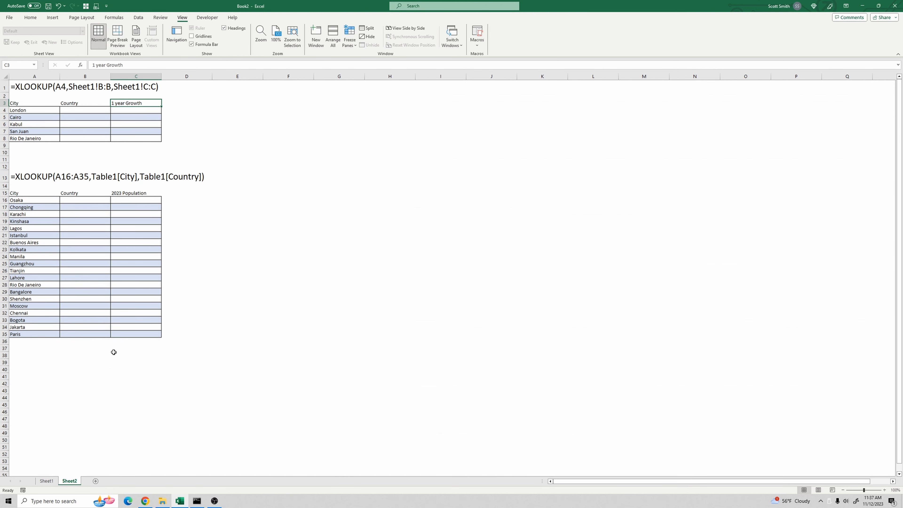
pyautogui.click(47, 481)
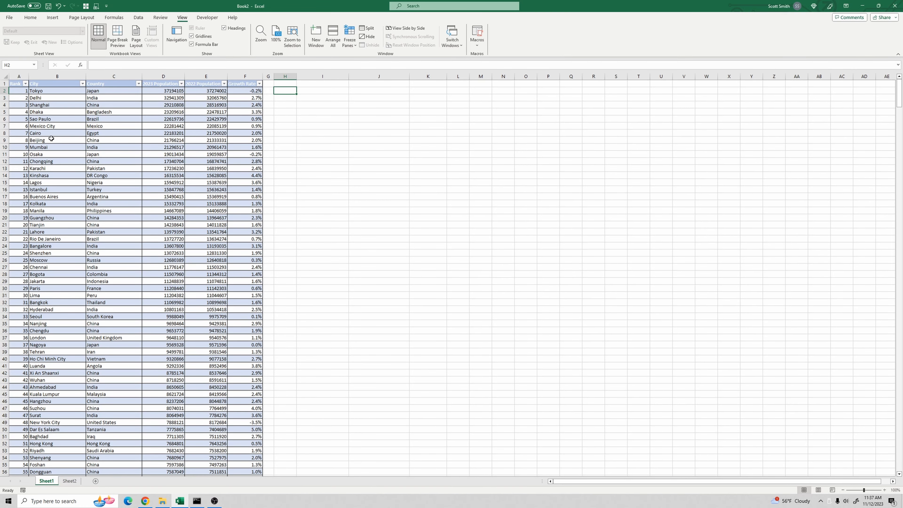
pyautogui.click(70, 482)
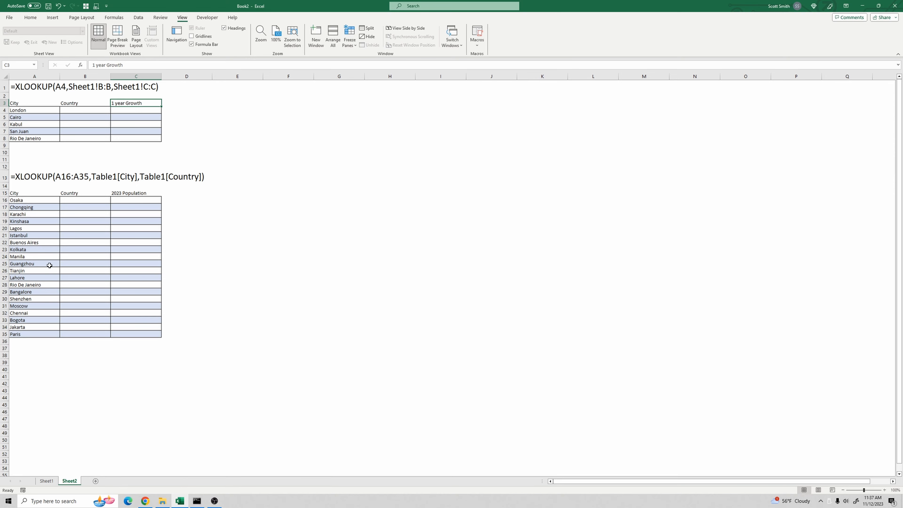
pyautogui.hotkey('ctrl', 'pageup')
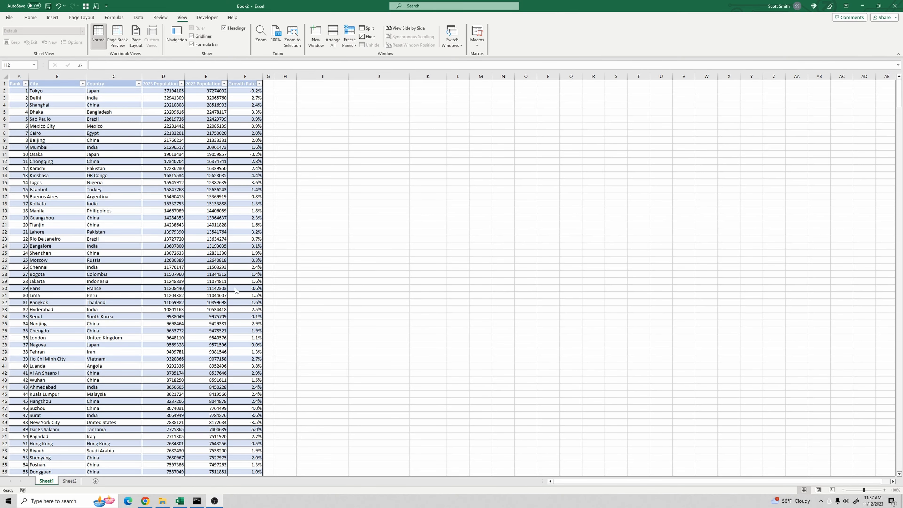
pyautogui.click(15, 89)
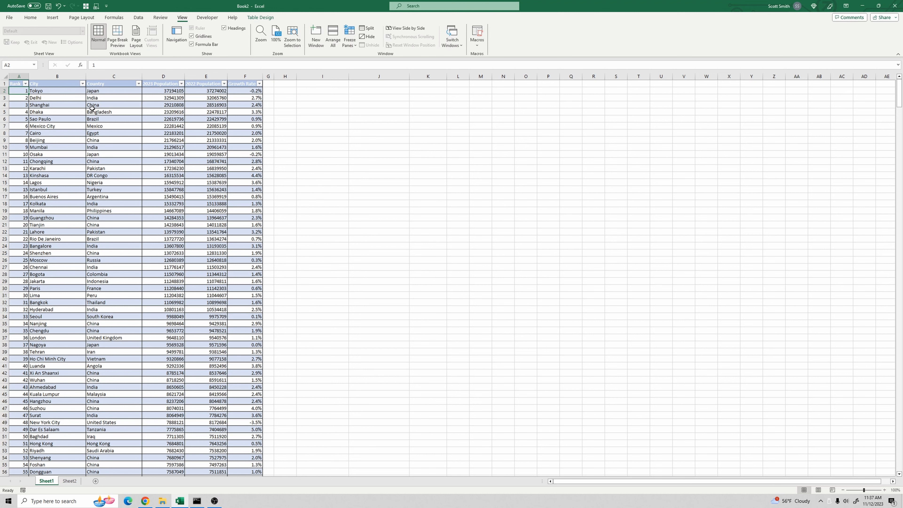
pyautogui.click(53, 18)
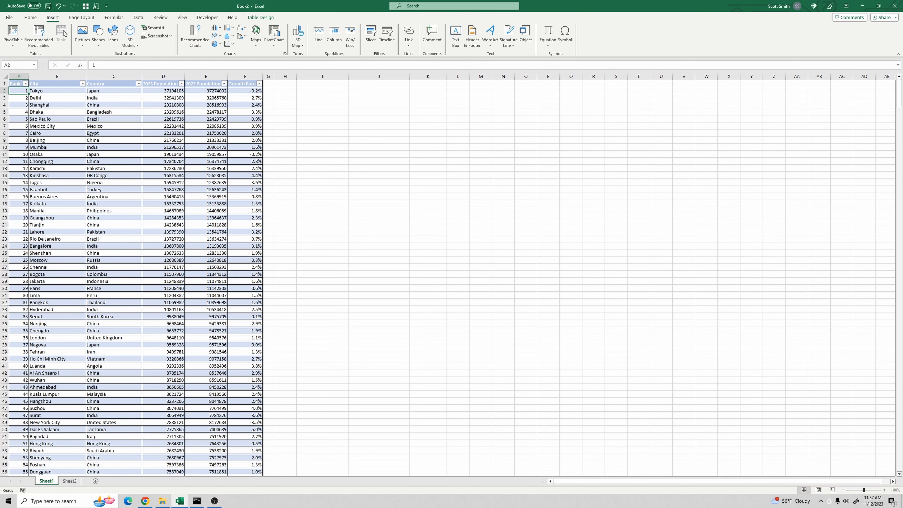
pyautogui.click(71, 481)
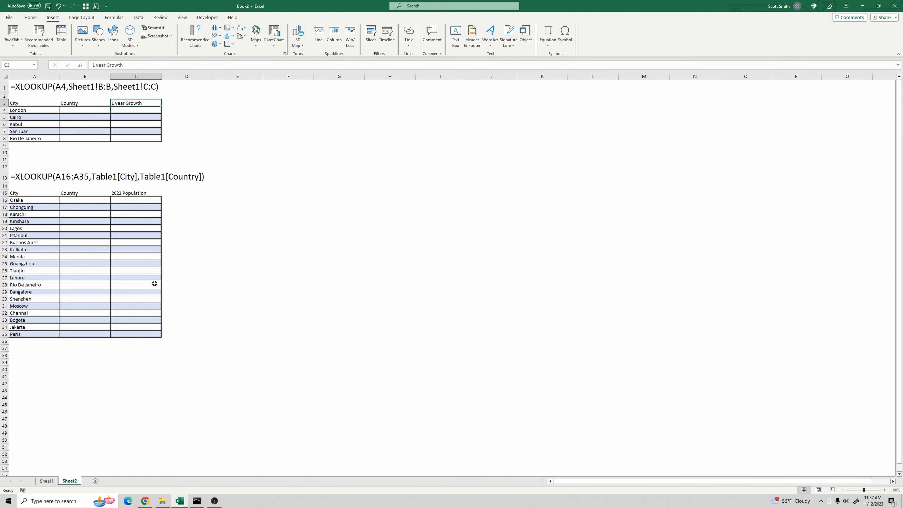
# Enter =XLOOKUP(A4,Sheet1!B:B,Sheet1!C:C) in B4 on Sheet2 to return the country for London
pyautogui.click(83, 110)
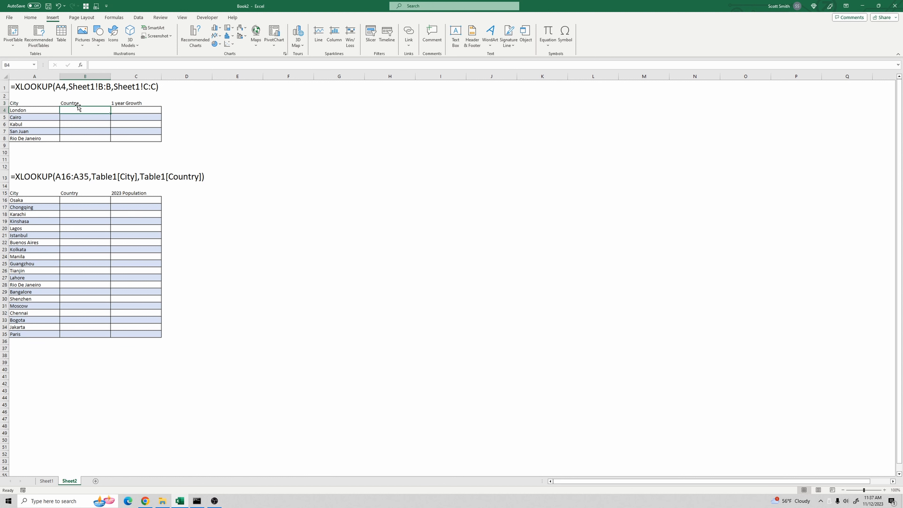
pyautogui.write('=')
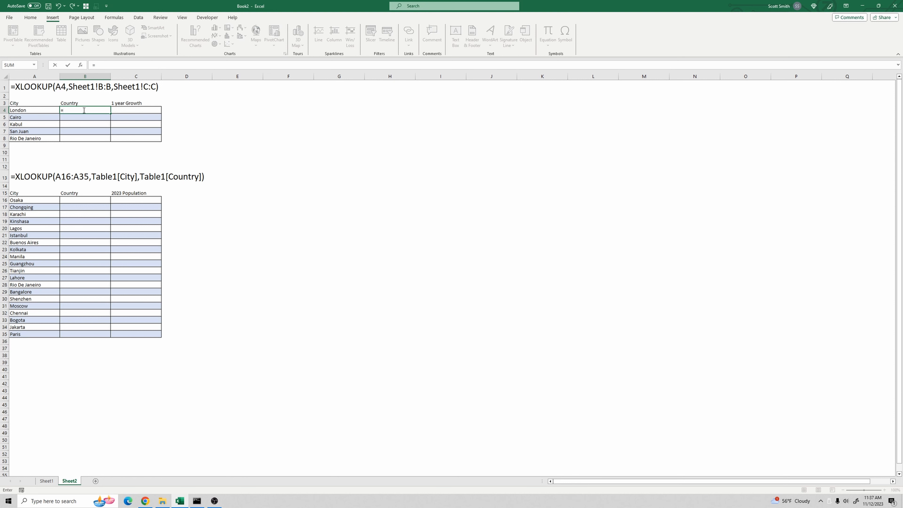
pyautogui.write('x')
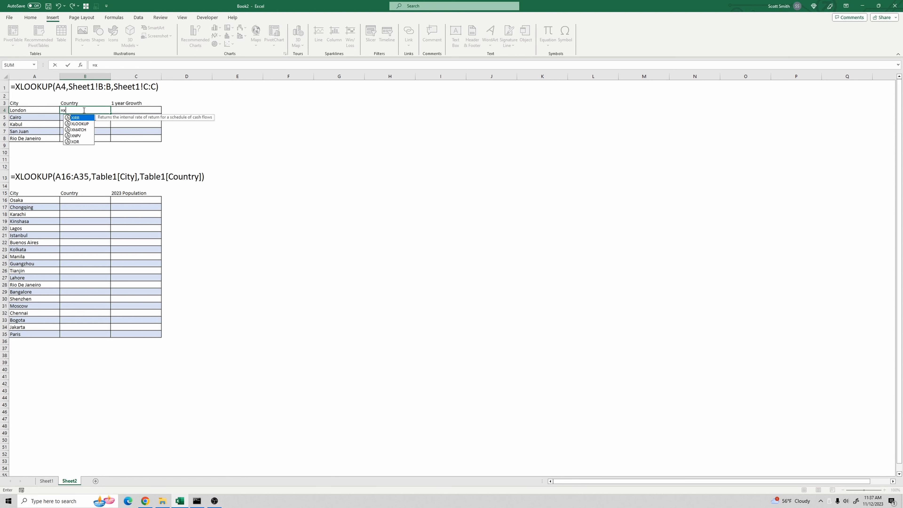
pyautogui.write('lookup(')
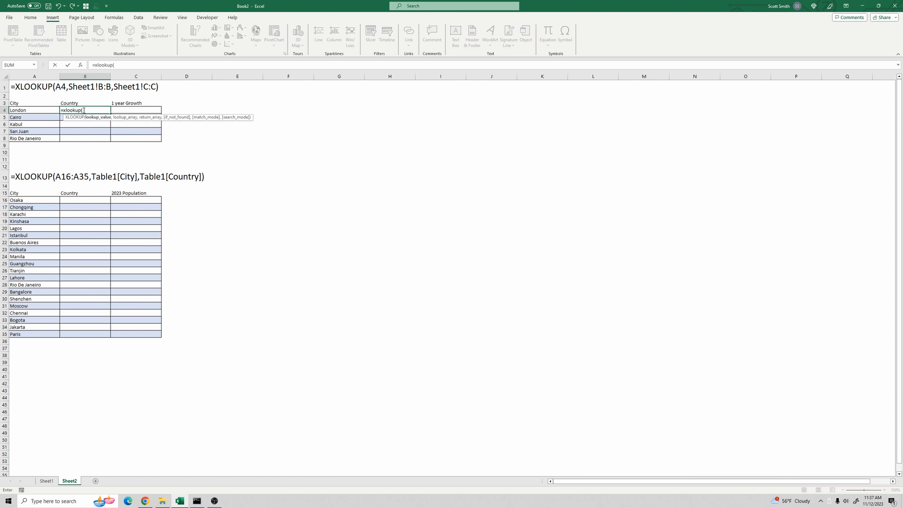
pyautogui.click(24, 111)
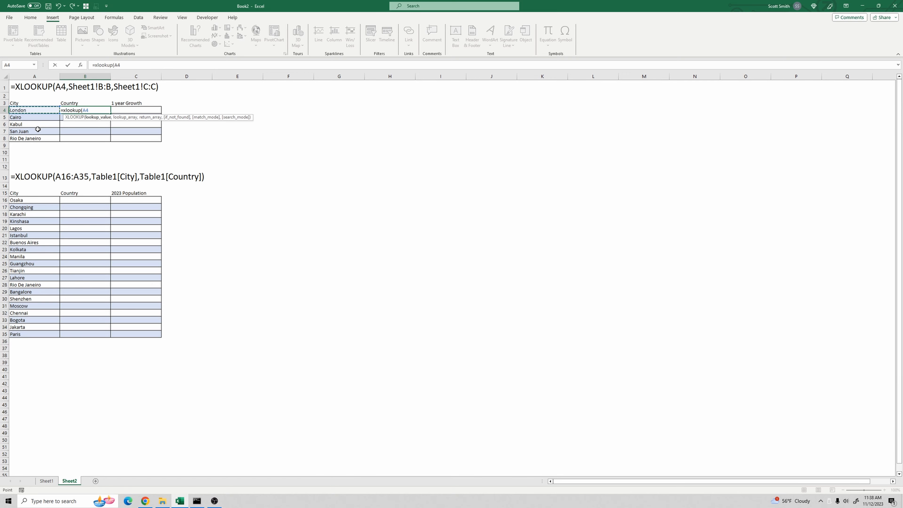
pyautogui.write(',')
pyautogui.click(48, 480)
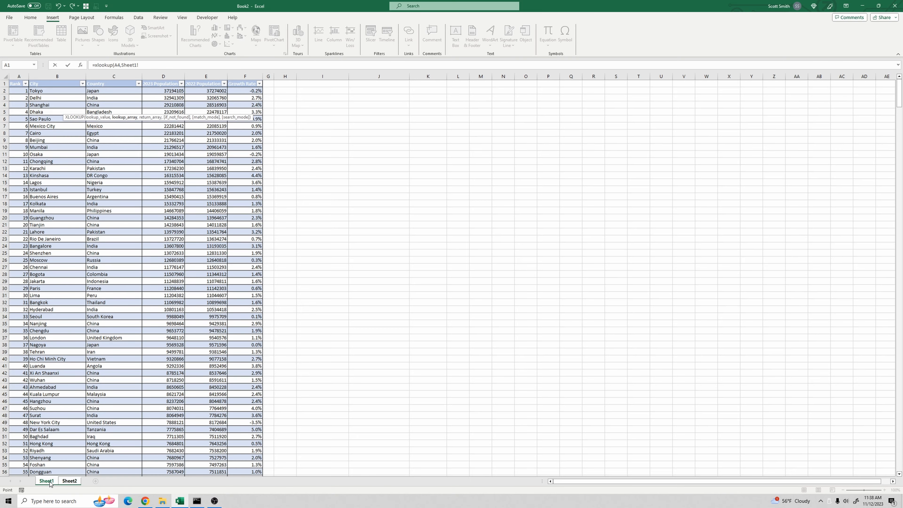
pyautogui.click(53, 75)
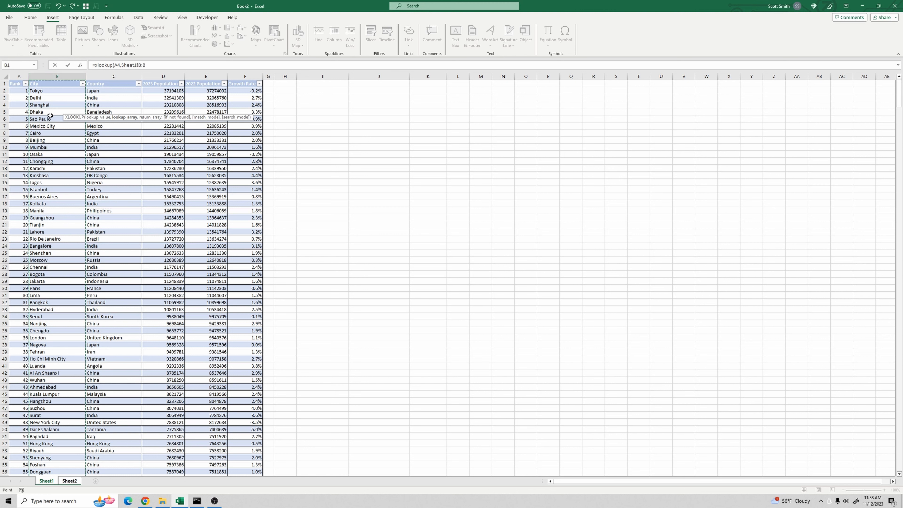
pyautogui.write(',')
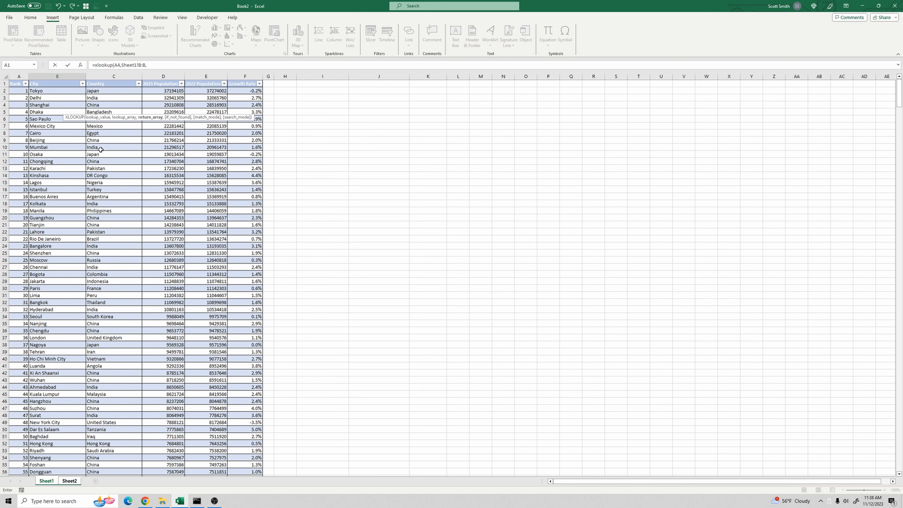
pyautogui.click(112, 73)
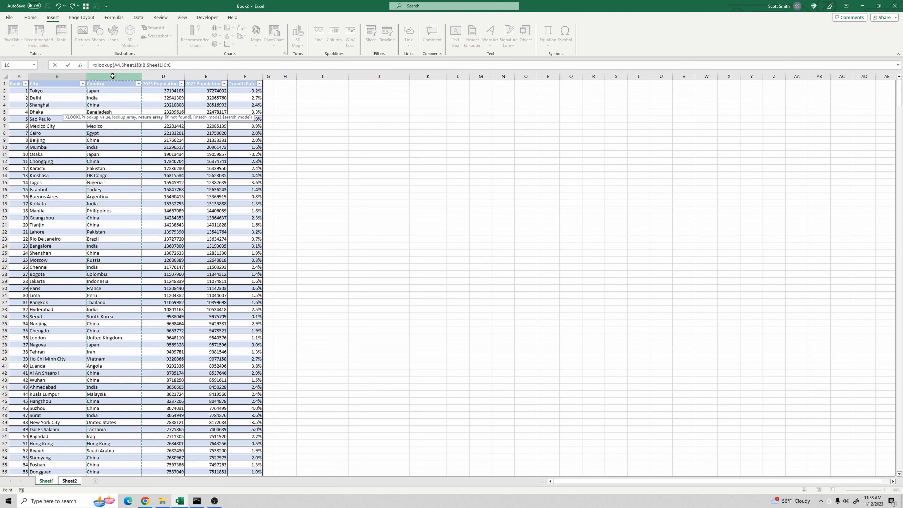
pyautogui.click(174, 65)
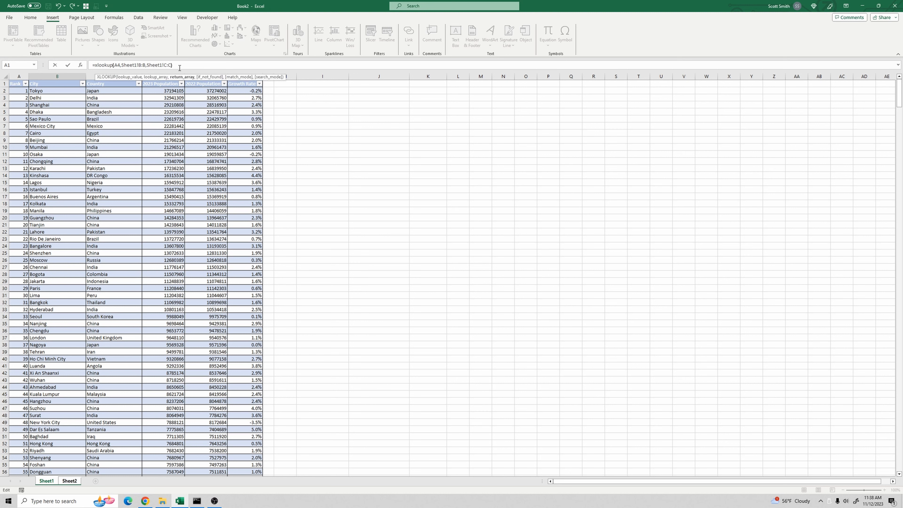
pyautogui.write(')')
pyautogui.press('Return')
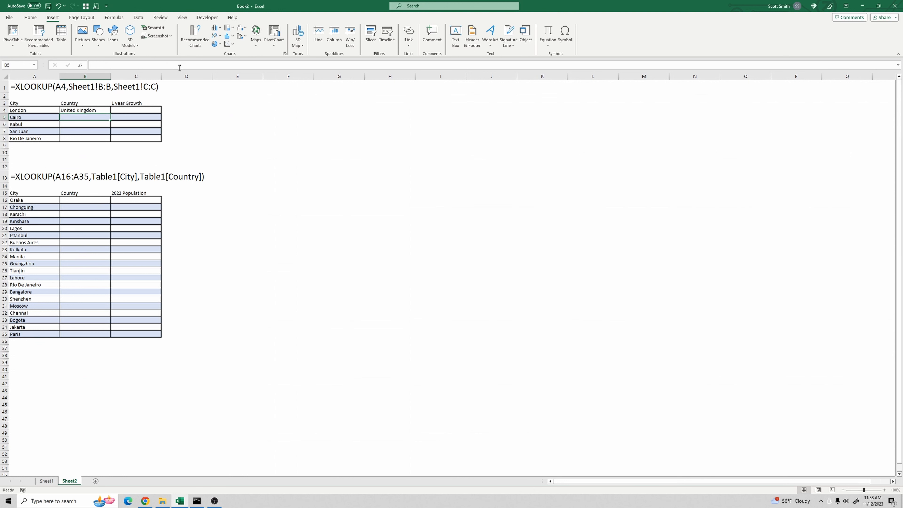
# Copy the country formula from B4 into B5:B8, and undo the paste
pyautogui.click(93, 108)
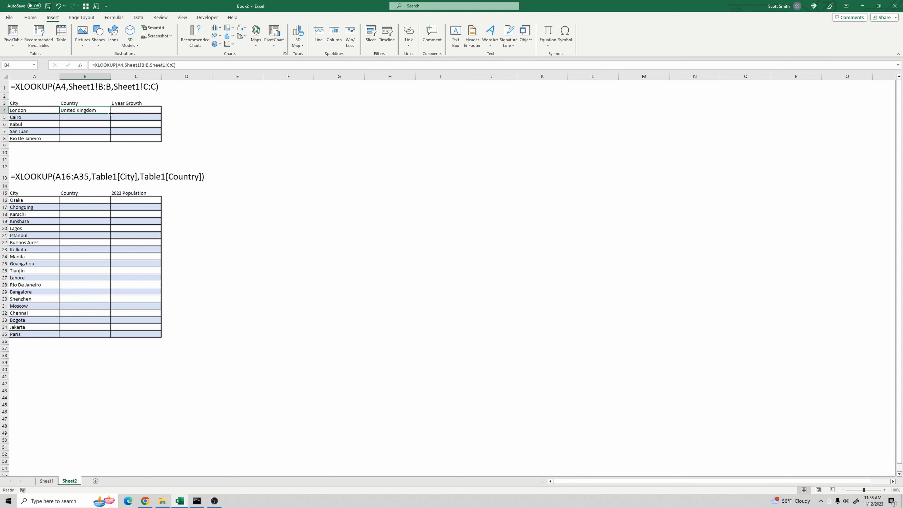
pyautogui.hotkey('ctrl', 'c')
pyautogui.moveTo(103, 118); pyautogui.dragTo(101, 137)
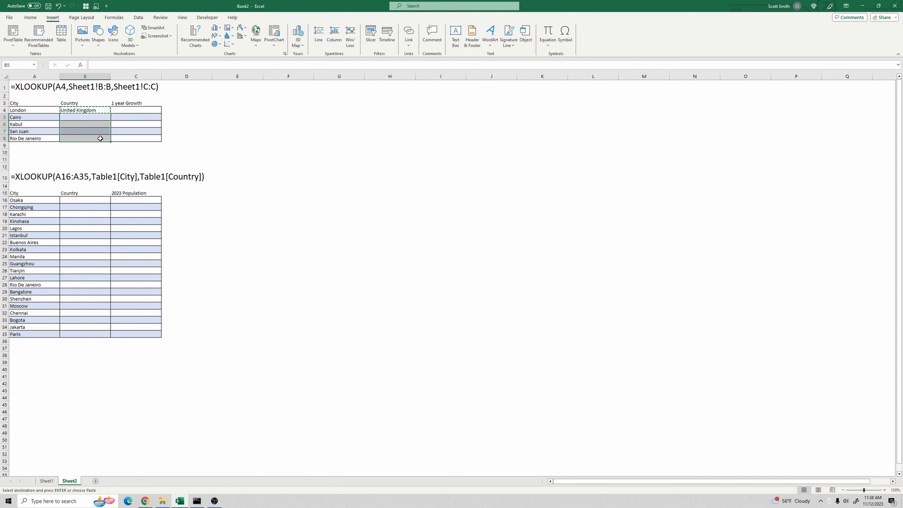
pyautogui.rightClick(103, 130)
pyautogui.hotkey('ctrl', 'v')
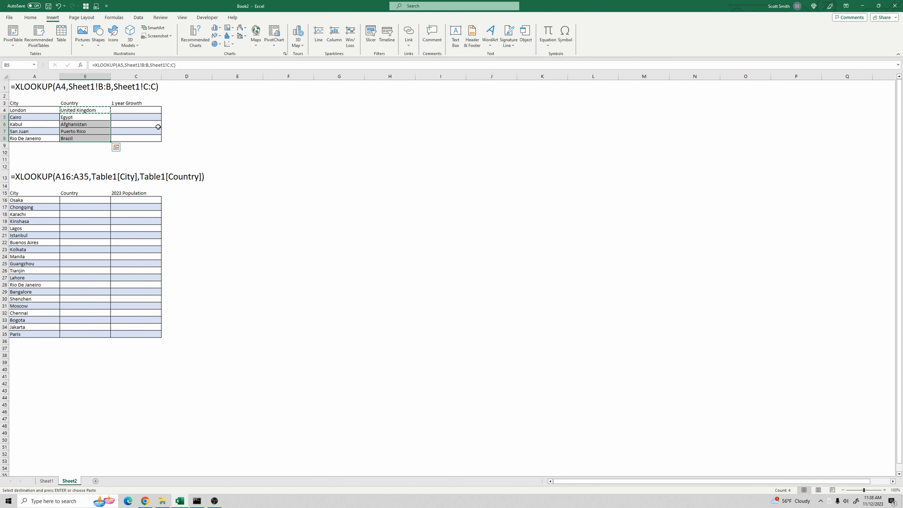
pyautogui.hotkey('ctrl', 'q')
pyautogui.hotkey('ctrl', 'z')
# Copy B4 again, paste its formula into the remaining Country cells B5:B8, and remove the pasted results
pyautogui.rightClick(98, 109)
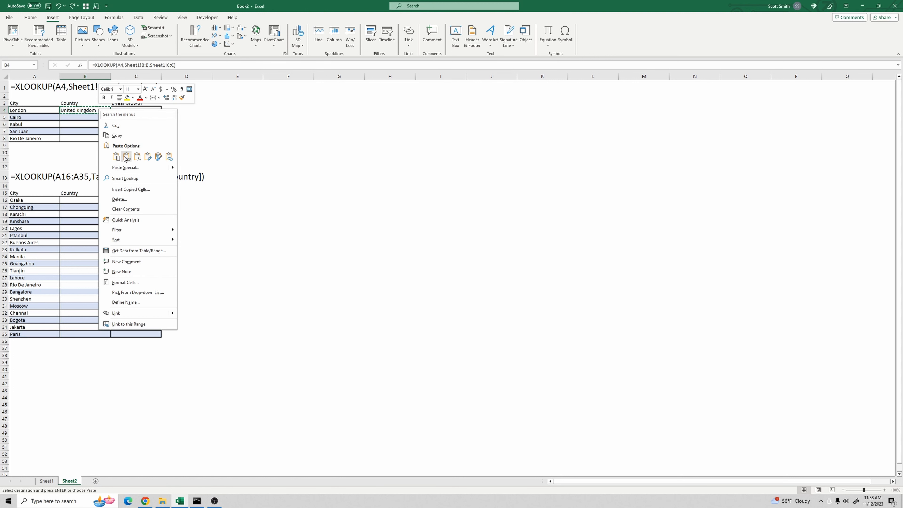
pyautogui.click(118, 139)
pyautogui.moveTo(106, 139); pyautogui.dragTo(96, 118)
pyautogui.rightClick(94, 119)
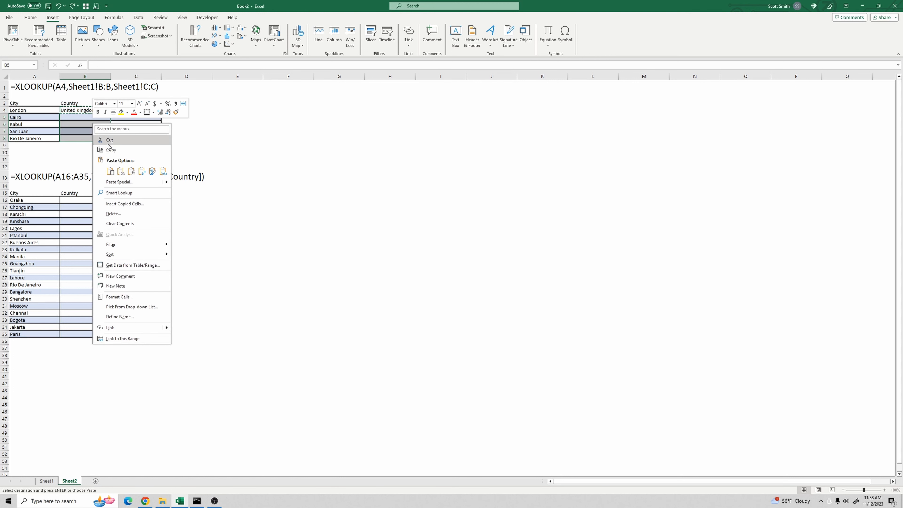
pyautogui.press('Escape')
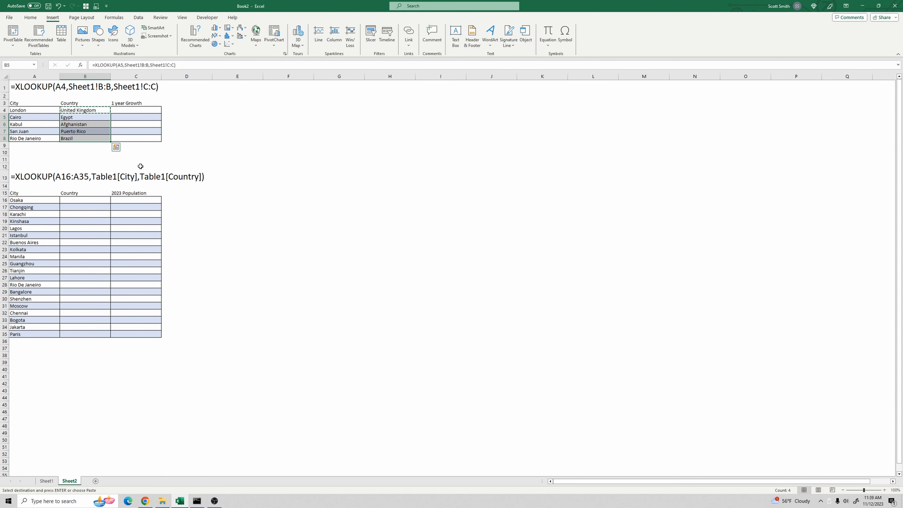
pyautogui.press('Escape')
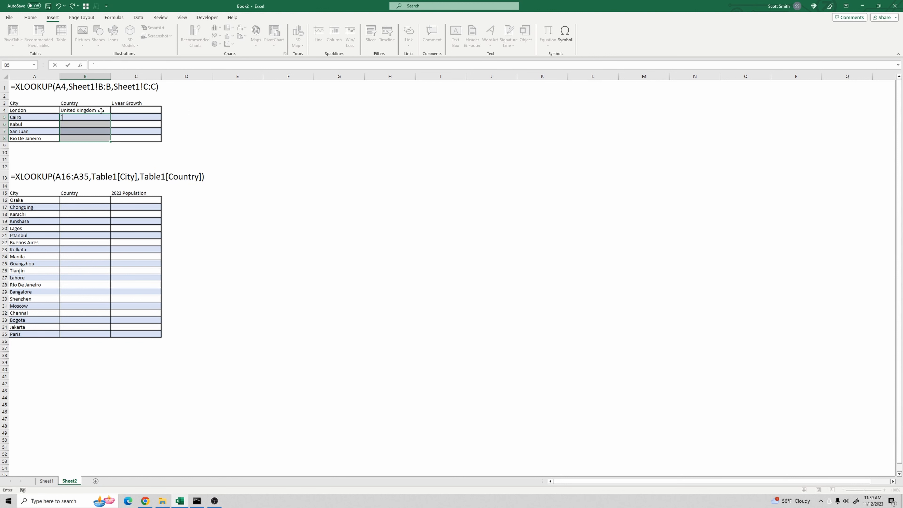
# Fill the country formula in B4 down to B8
pyautogui.click(100, 110)
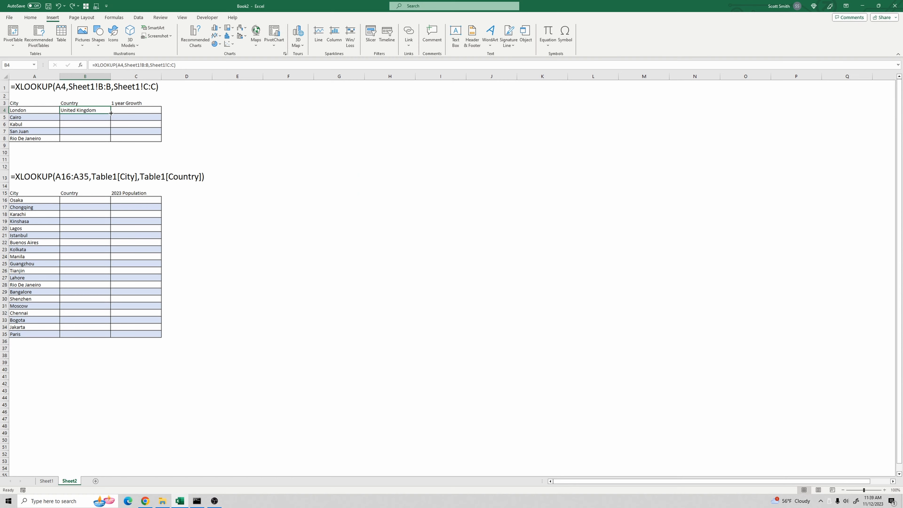
pyautogui.doubleClick(111, 113)
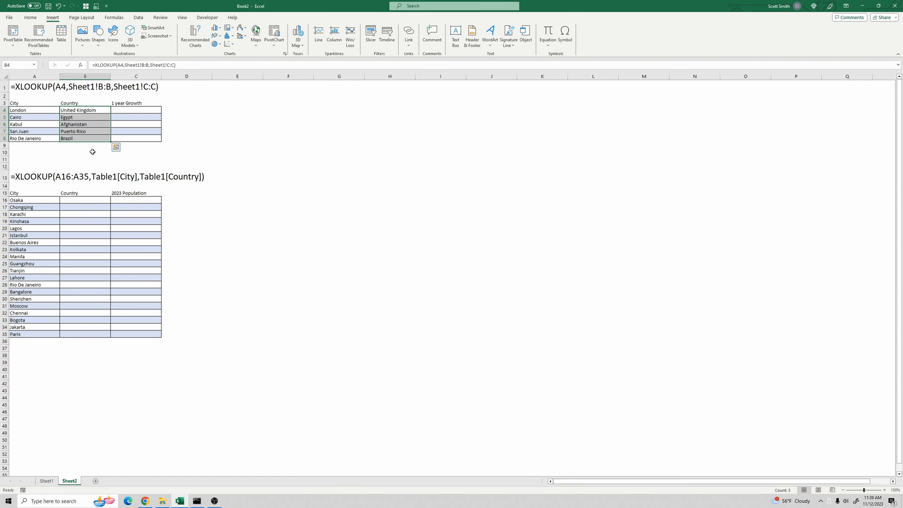
# Enter =XLOOKUP(A4,Sheet1!B:B,Sheet1!D:D) in C4 under 1 year Growth to return London's 2023 population
pyautogui.click(124, 103)
pyautogui.hotkey('ctrl', 'pageup')
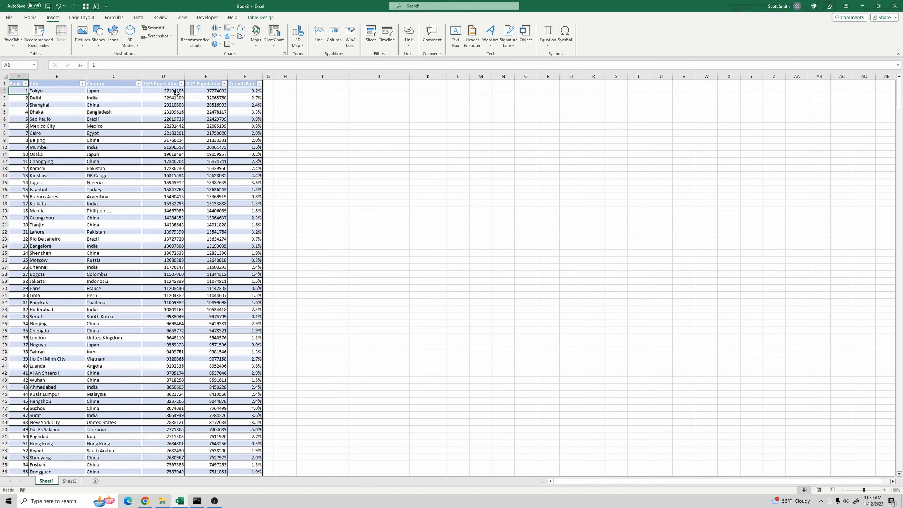
pyautogui.click(70, 481)
pyautogui.click(133, 110)
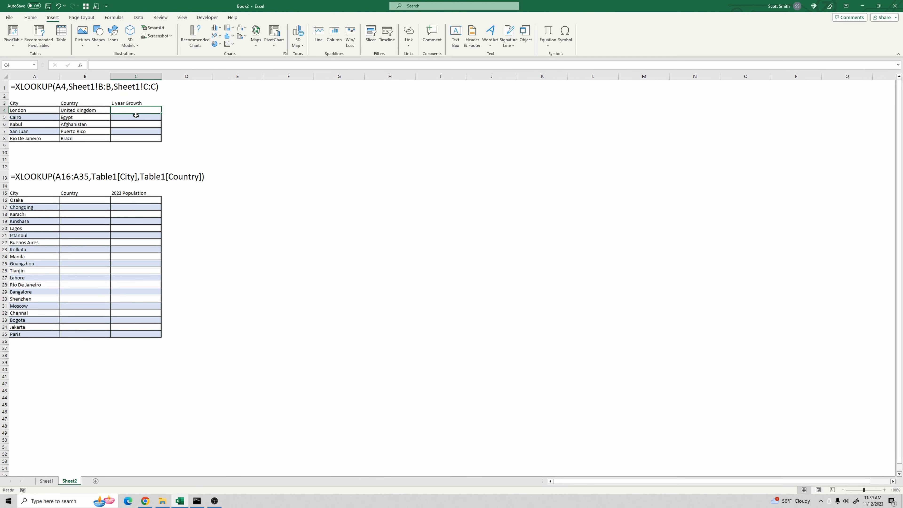
pyautogui.write('=xlookup(')
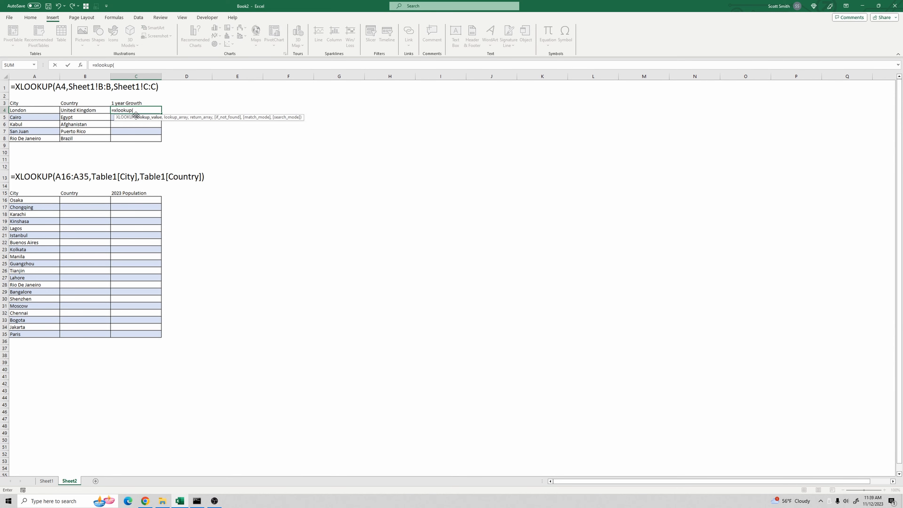
pyautogui.click(37, 111)
pyautogui.write(',')
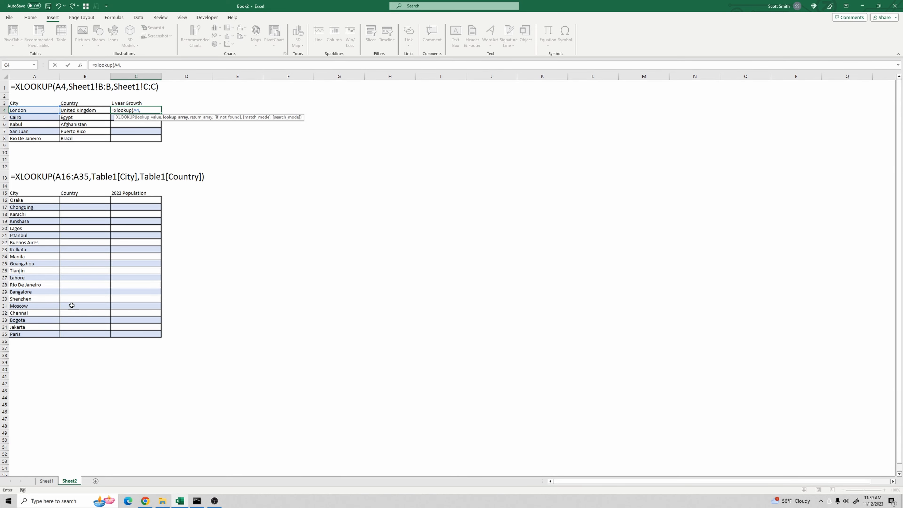
pyautogui.click(50, 481)
pyautogui.click(71, 77)
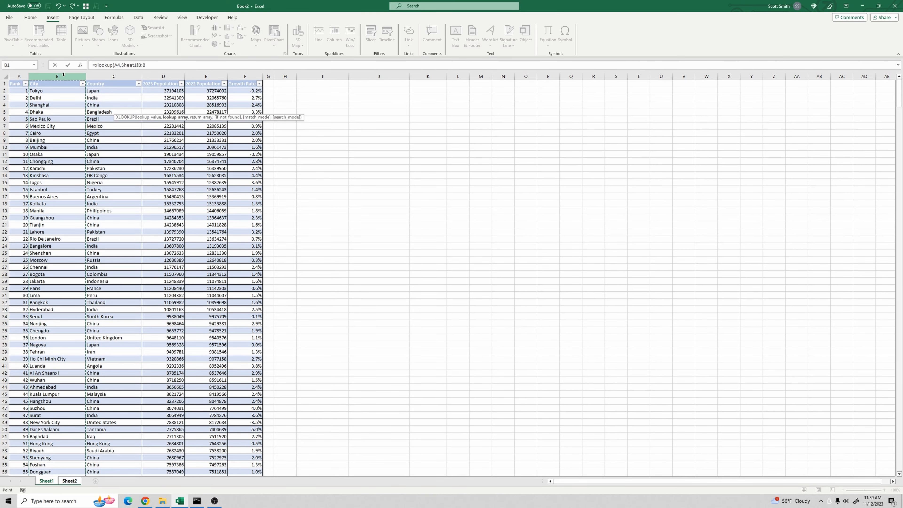
pyautogui.write(',')
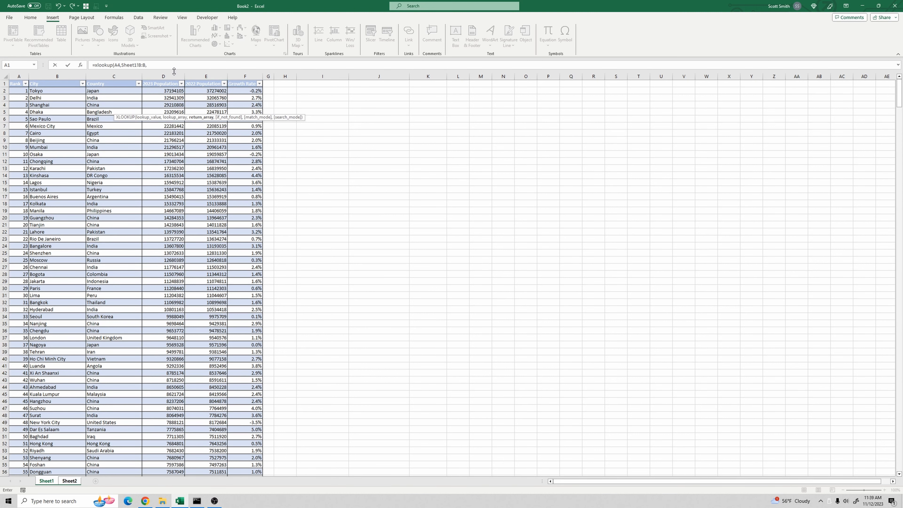
pyautogui.click(173, 76)
pyautogui.press('Return')
# Extend the C4 formula by subtracting XLOOKUP(A4,Sheet1!B:B,Sheet1!E:E), and fill it down to C8
pyautogui.press('Up')
pyautogui.press('F2')
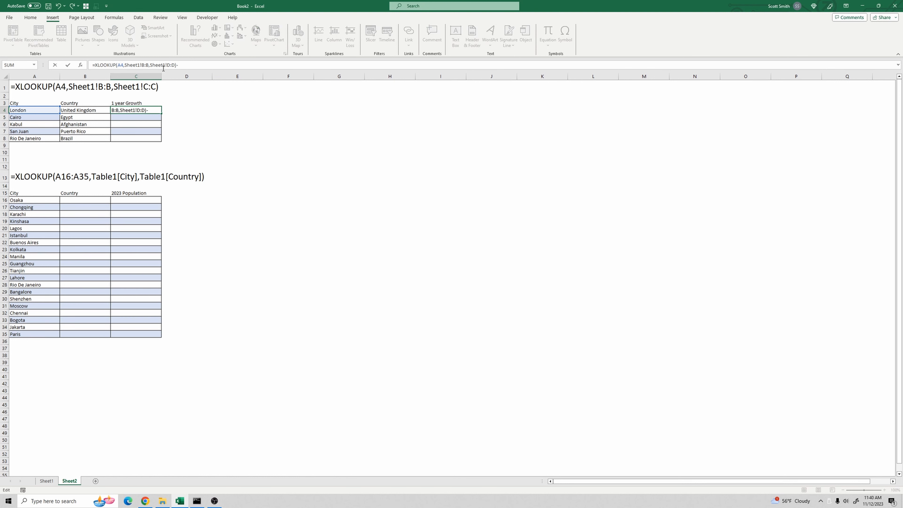
pyautogui.write('-xlookup(')
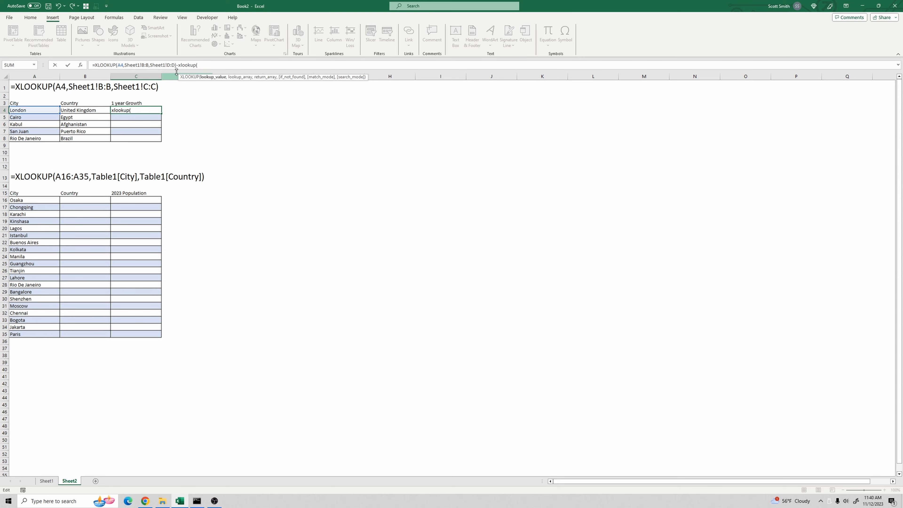
pyautogui.click(34, 112)
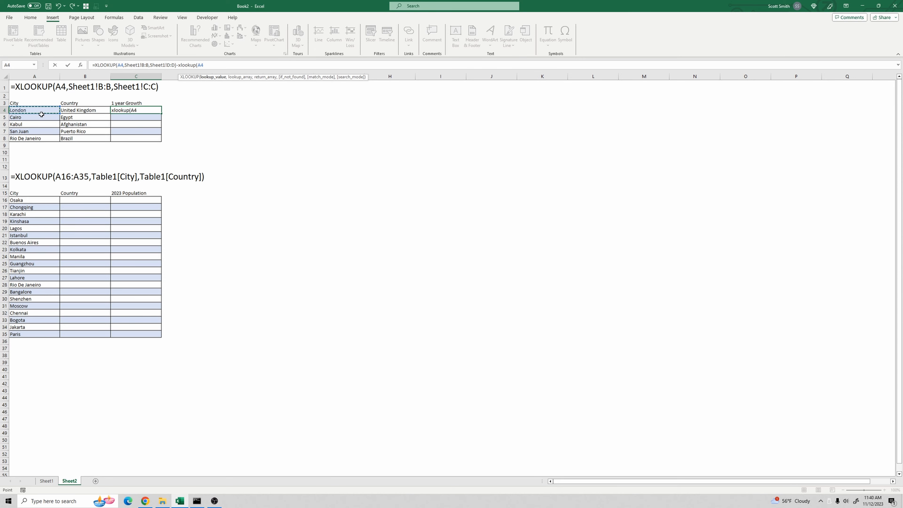
pyautogui.write(',')
pyautogui.click(46, 480)
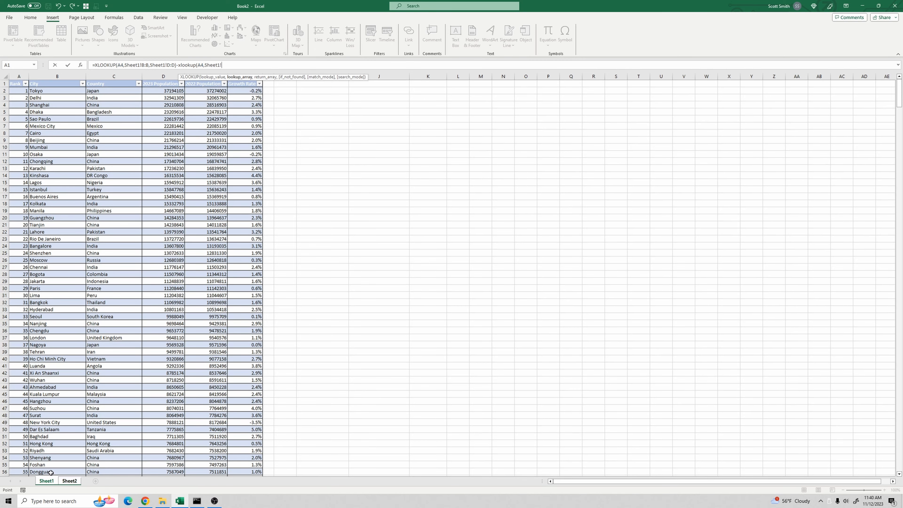
pyautogui.click(67, 75)
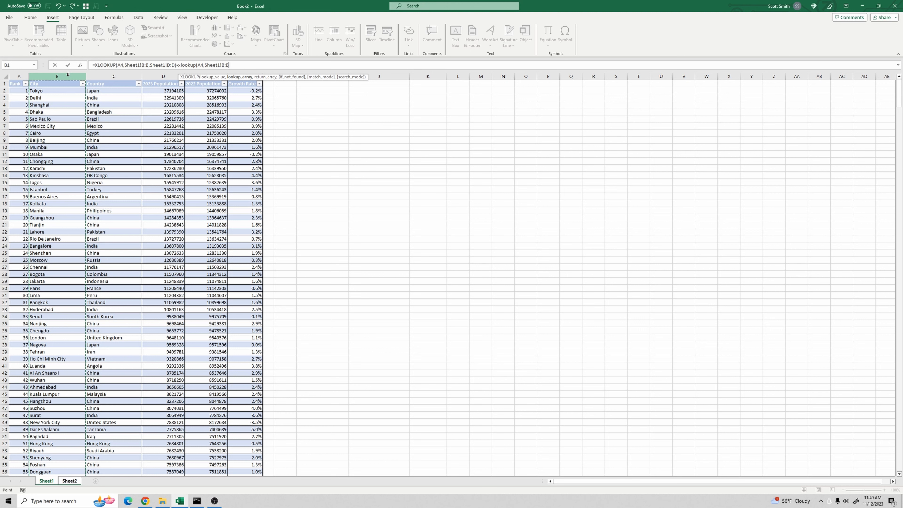
pyautogui.write(',')
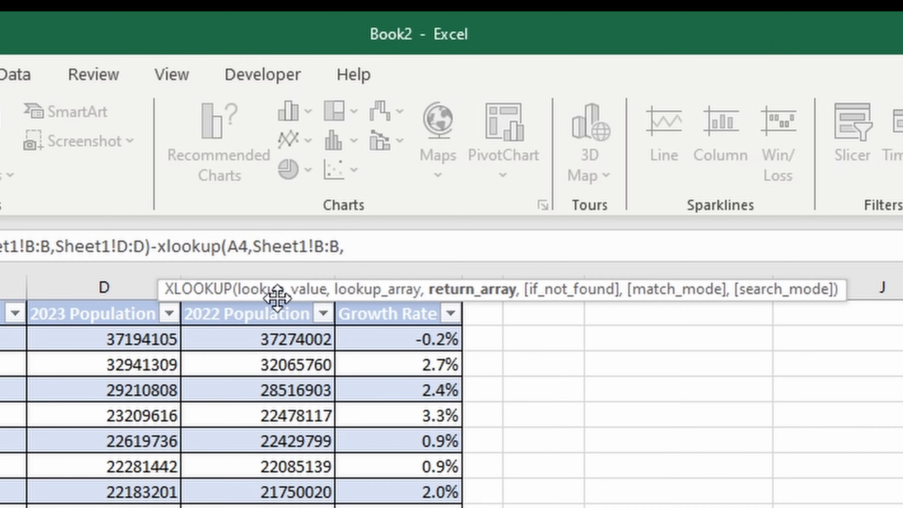
pyautogui.moveTo(278, 298); pyautogui.dragTo(58, 140)
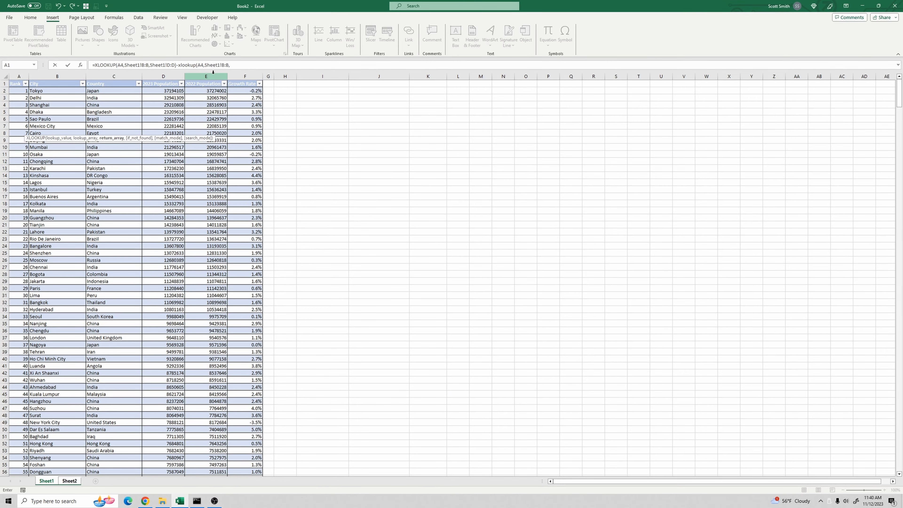
pyautogui.click(209, 75)
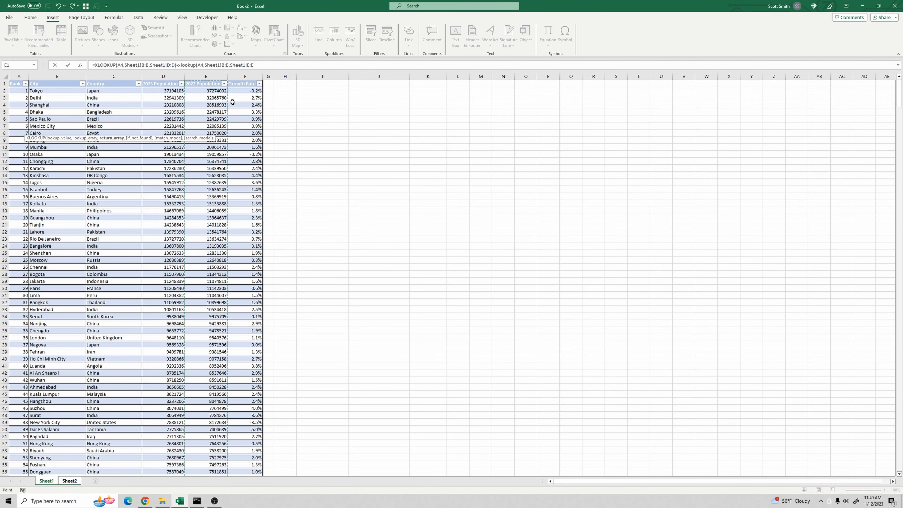
pyautogui.write(')')
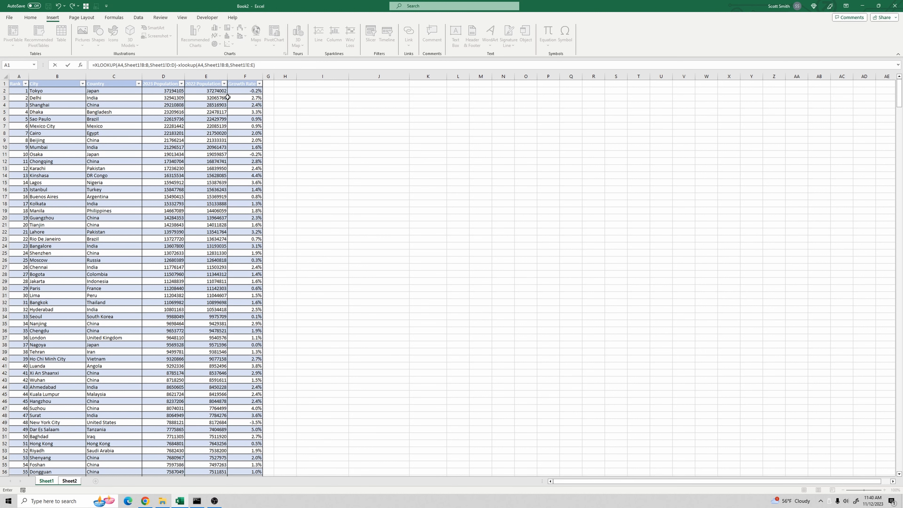
pyautogui.press('Return')
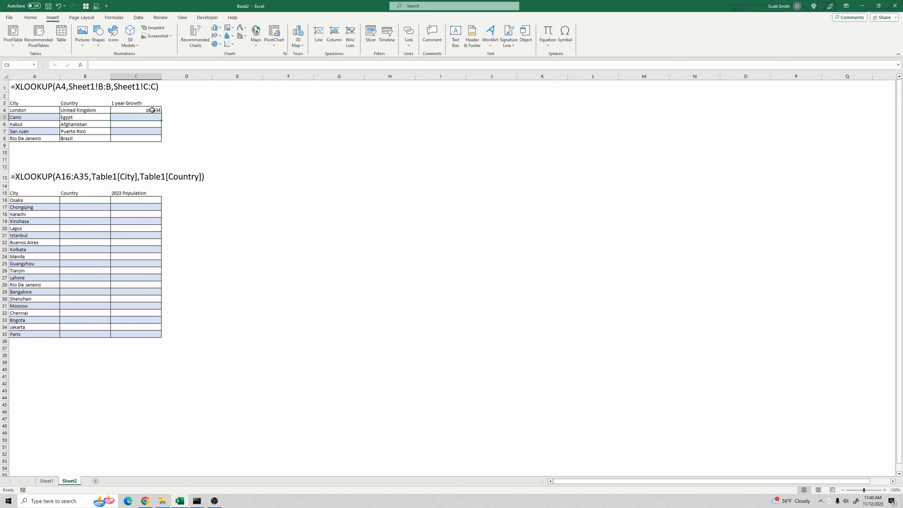
pyautogui.click(152, 109)
pyautogui.doubleClick(162, 113)
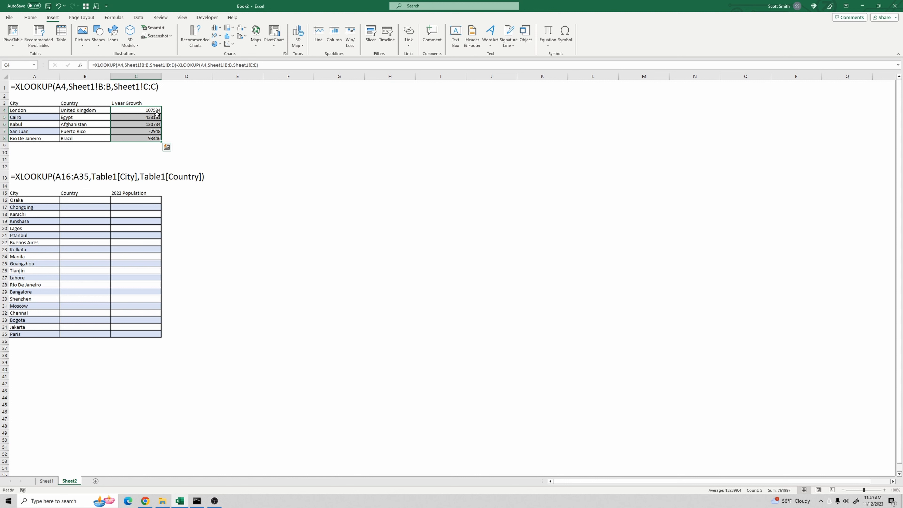
# Begin an XLOOKUP formula in B16 with A16:A35 as the lookup values and Table1[City] as the lookup array
pyautogui.click(83, 200)
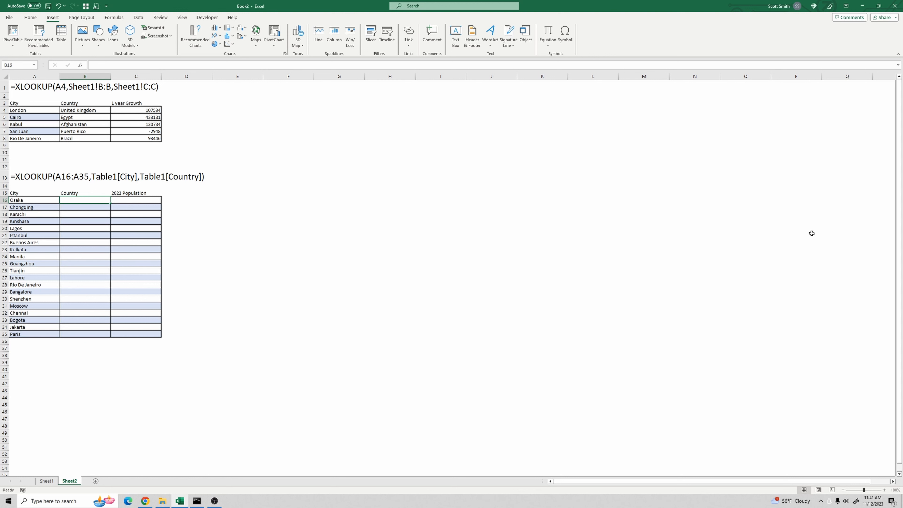
pyautogui.click(82, 200)
pyautogui.write('=xloo')
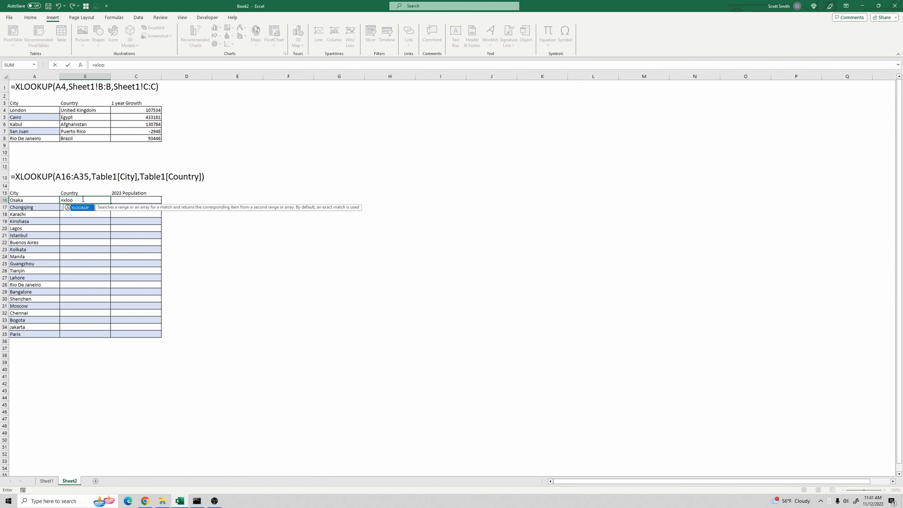
pyautogui.write('kup(')
pyautogui.moveTo(27, 200); pyautogui.dragTo(25, 334)
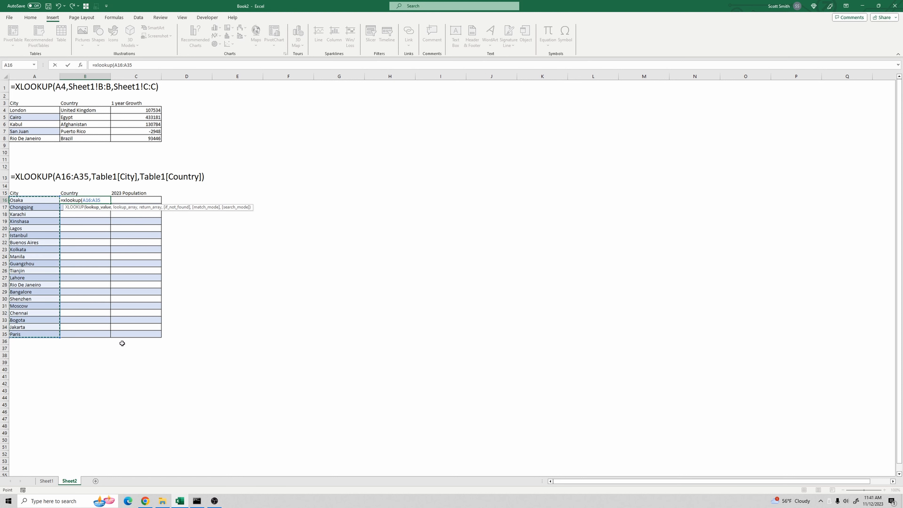
pyautogui.write(',')
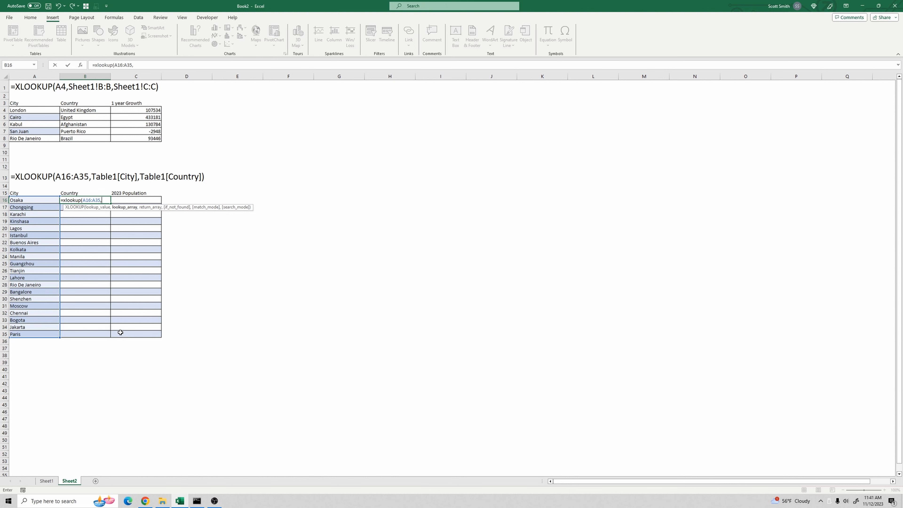
pyautogui.write('ta')
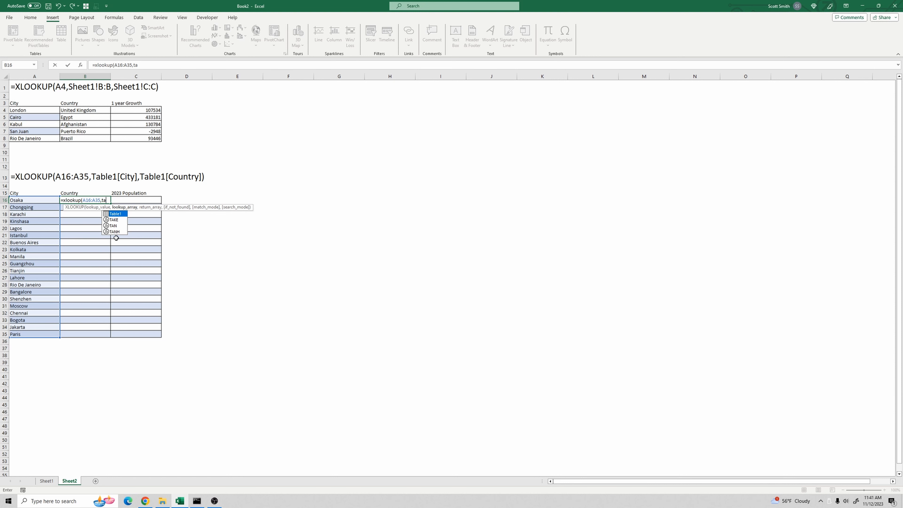
pyautogui.press('Tab')
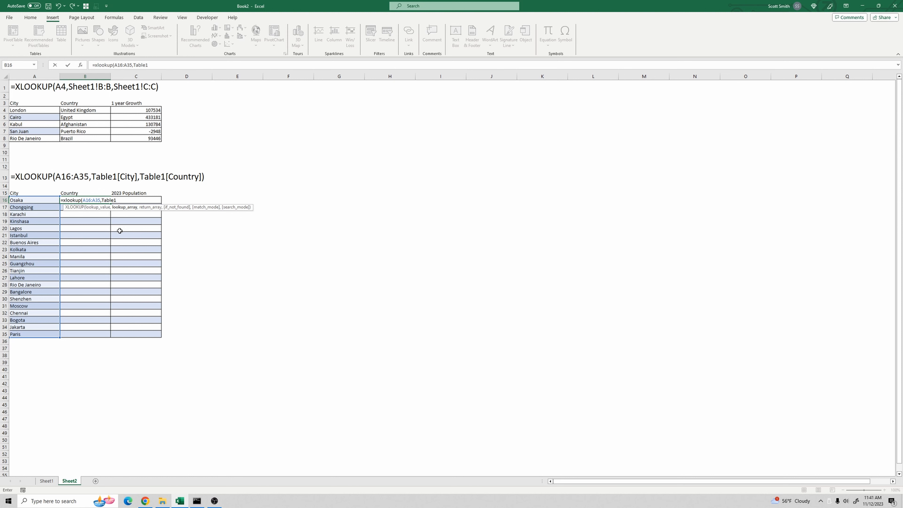
pyautogui.write('[')
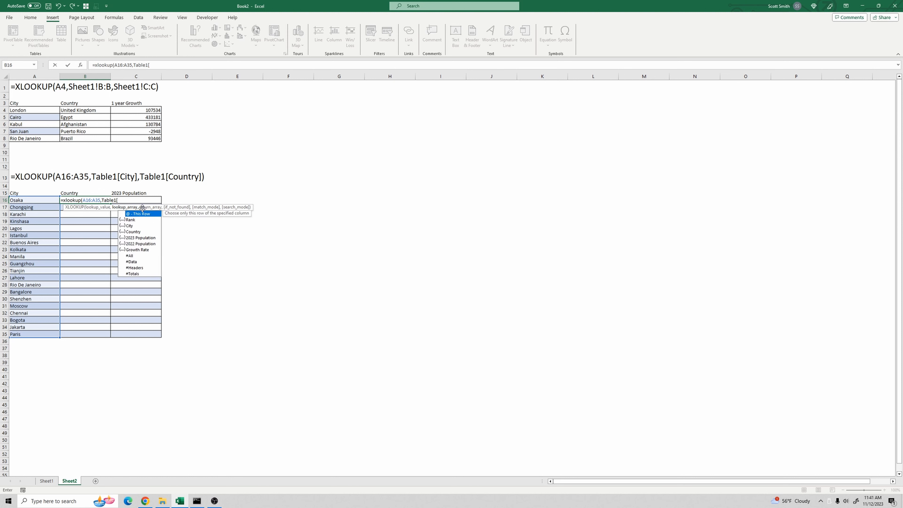
pyautogui.doubleClick(129, 227)
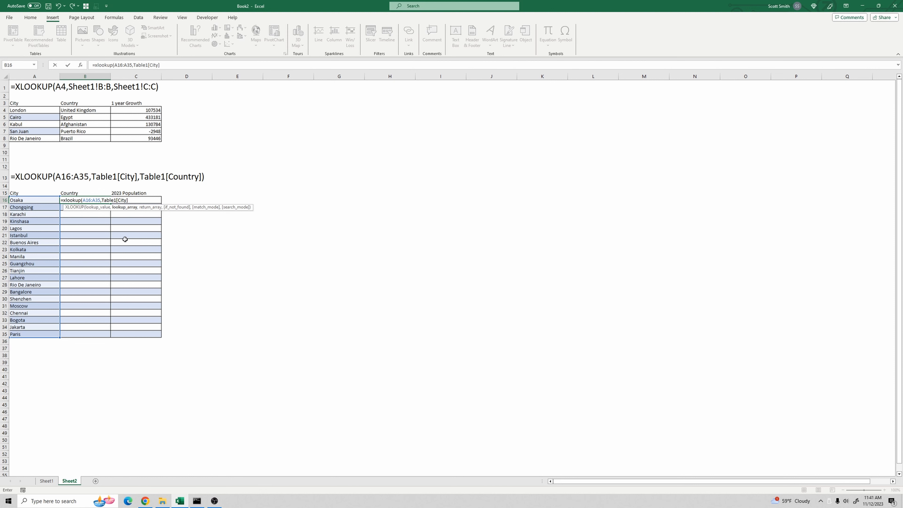
# Complete the B16 formula with Table1[Country] as the return array and enter it
pyautogui.write(',tab')
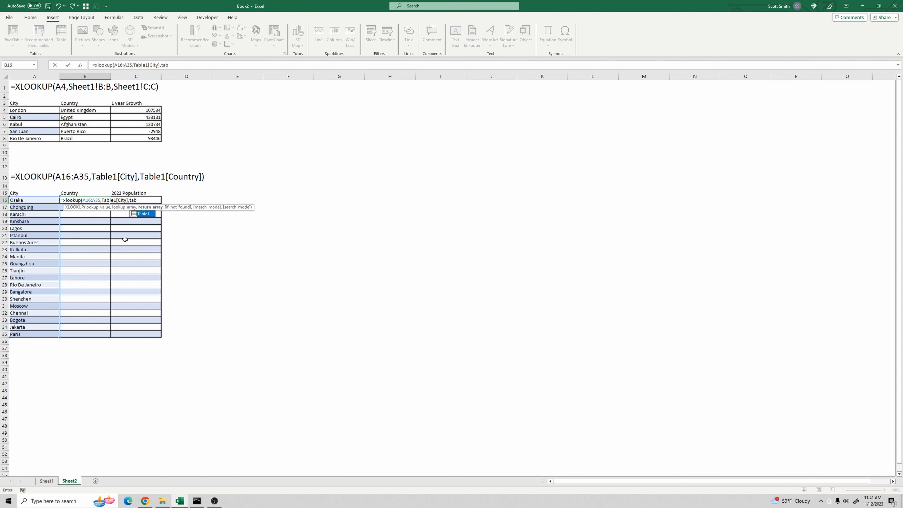
pyautogui.press('Tab')
pyautogui.write('[')
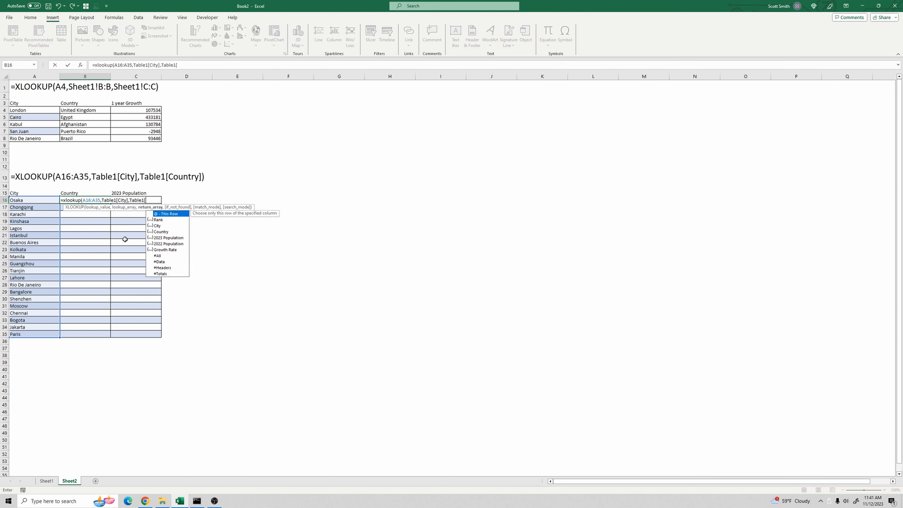
pyautogui.press('Down')
pyautogui.press('Down')
pyautogui.press('Down')
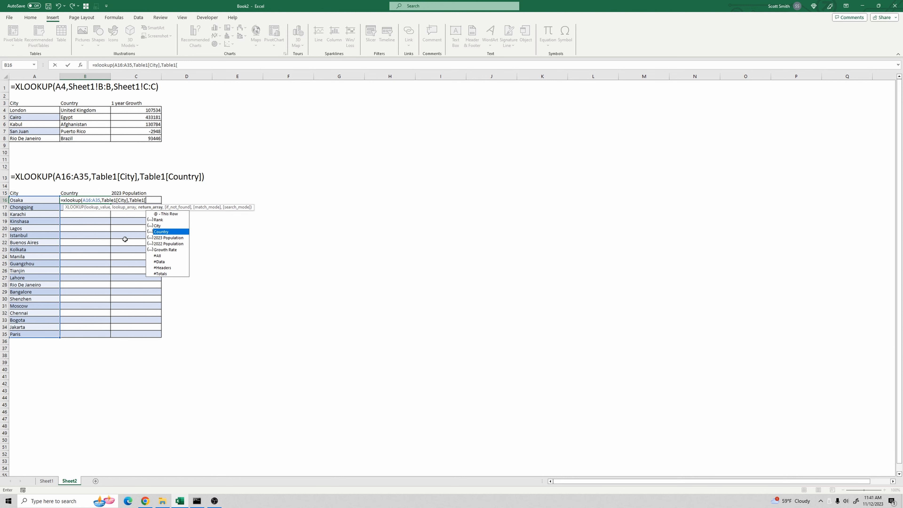
pyautogui.press('Tab')
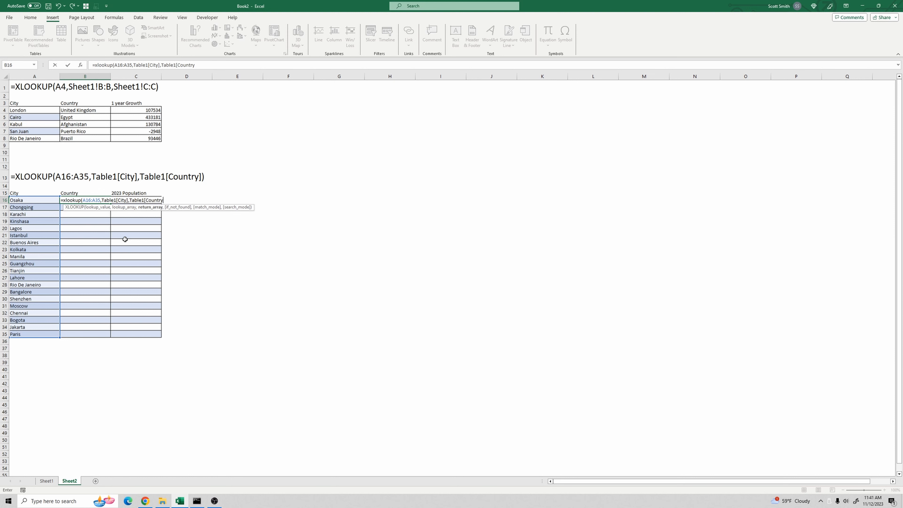
pyautogui.write(')')
pyautogui.press('Return')
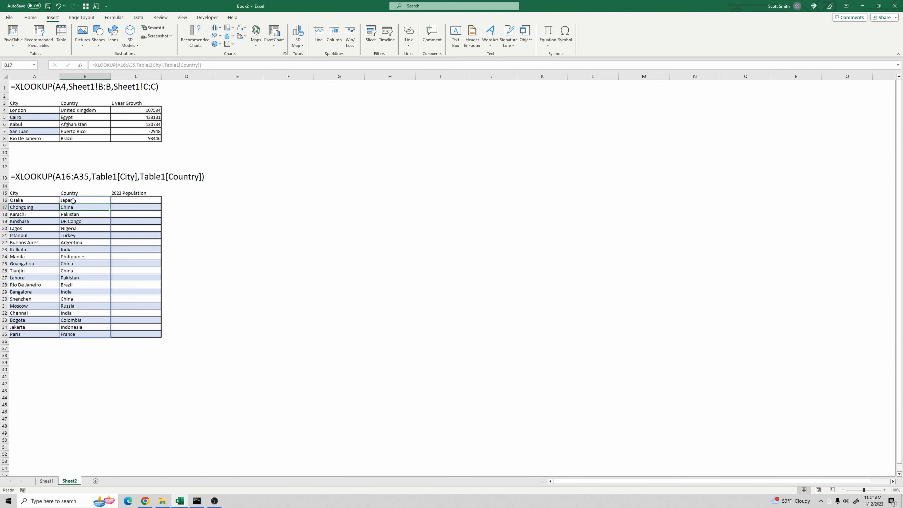
# Inspect the spilled XLOOKUP formula in several Country cells between B34 and B16
pyautogui.moveTo(73, 200); pyautogui.dragTo(67, 330)
pyautogui.click(115, 341)
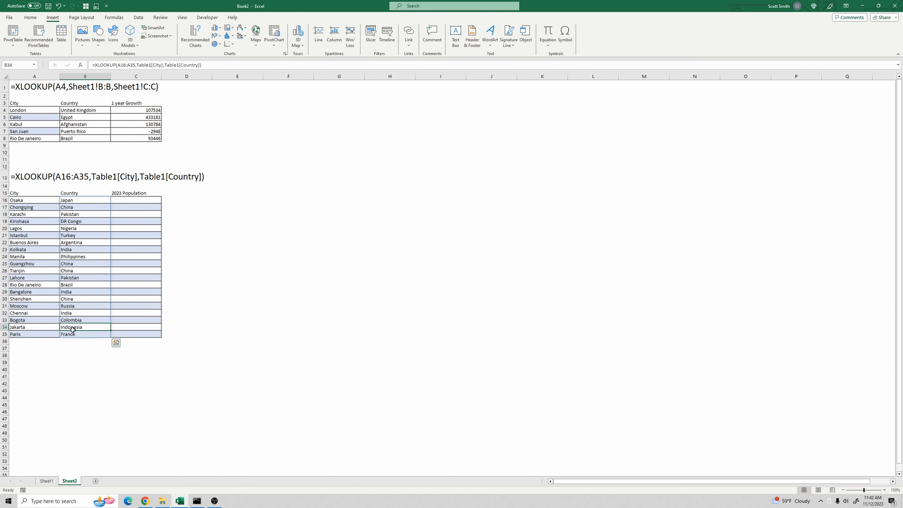
pyautogui.click(78, 257)
pyautogui.click(77, 236)
pyautogui.click(74, 215)
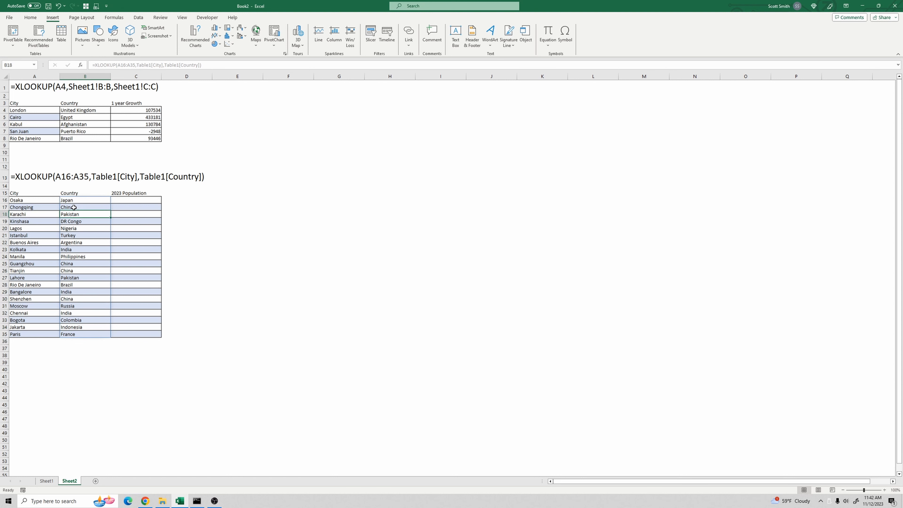
pyautogui.click(69, 201)
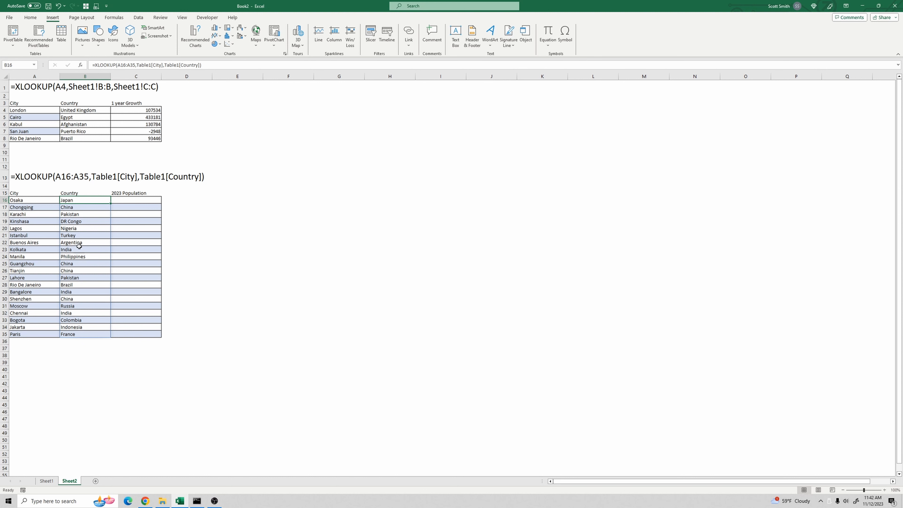
# Begin an XLOOKUP formula in C16 under 2023 Population, looking up A16:A35 in the City column of Table1
pyautogui.press('Right')
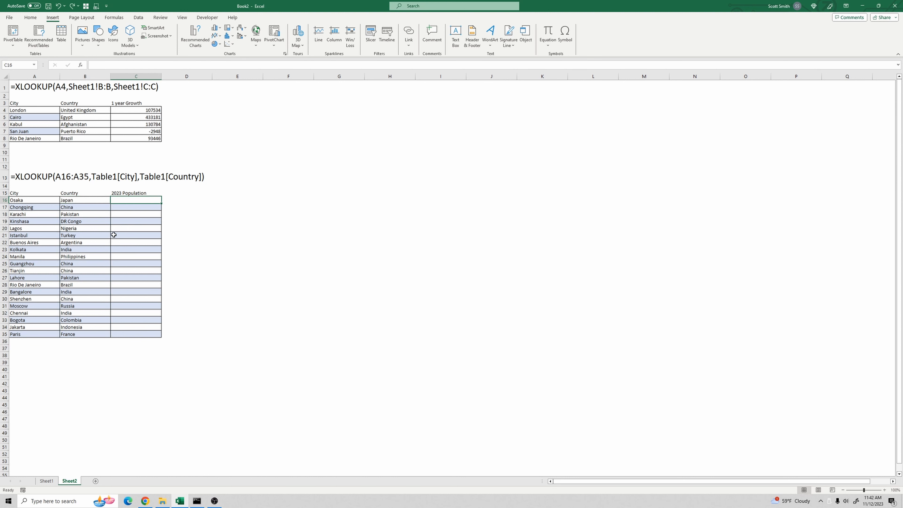
pyautogui.write('=')
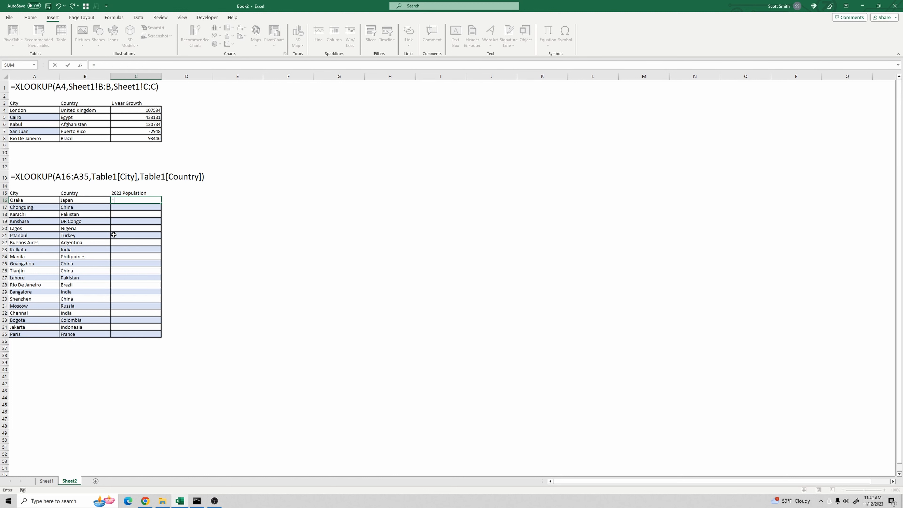
pyautogui.write('xlookup(')
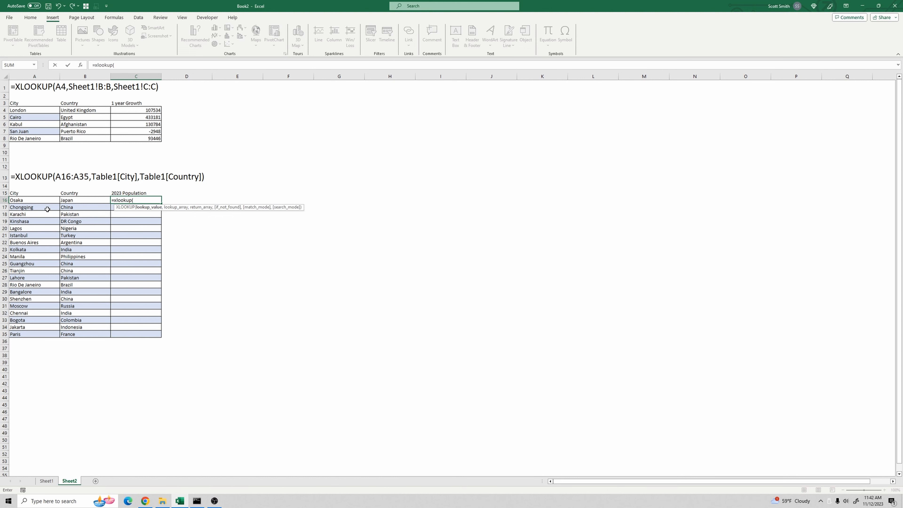
pyautogui.moveTo(41, 200); pyautogui.dragTo(39, 334)
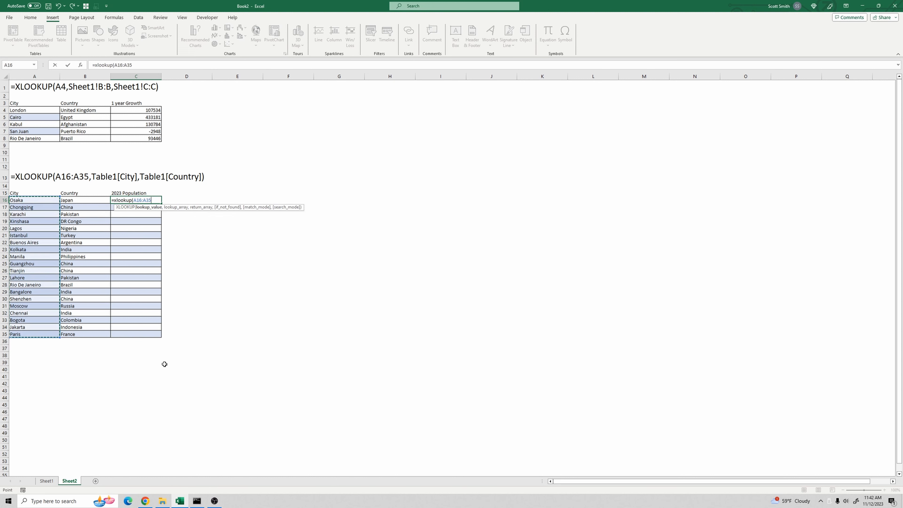
pyautogui.write(',')
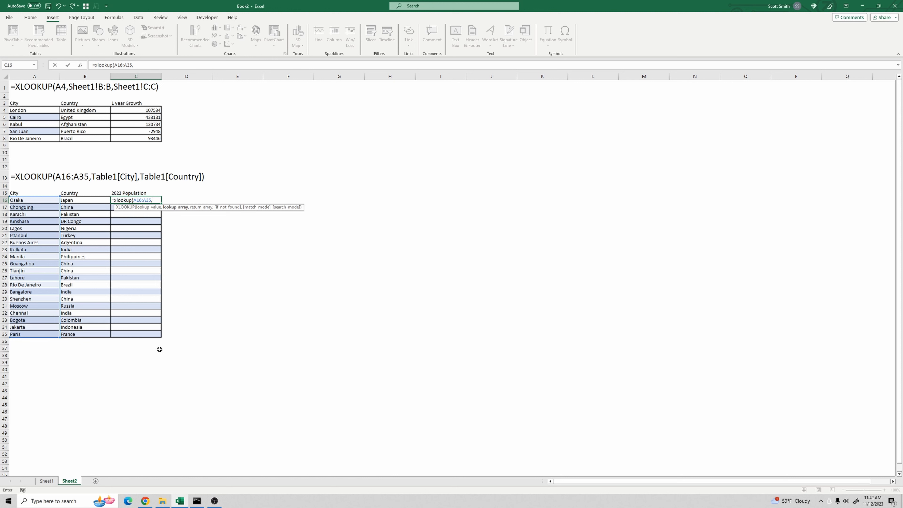
pyautogui.write('Table1[')
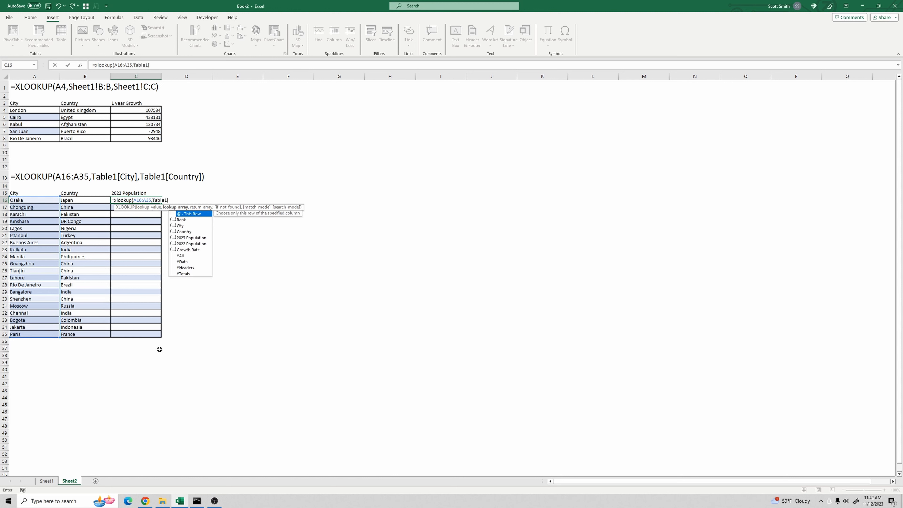
pyautogui.write('City')
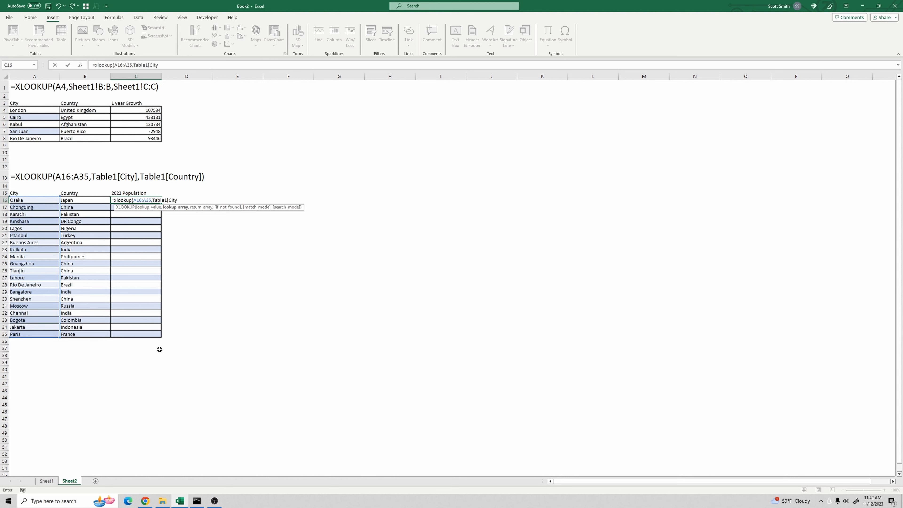
# Complete the C16 formula with Table1[2023 Population] as the return array and enter it
pyautogui.write('],Table1[')
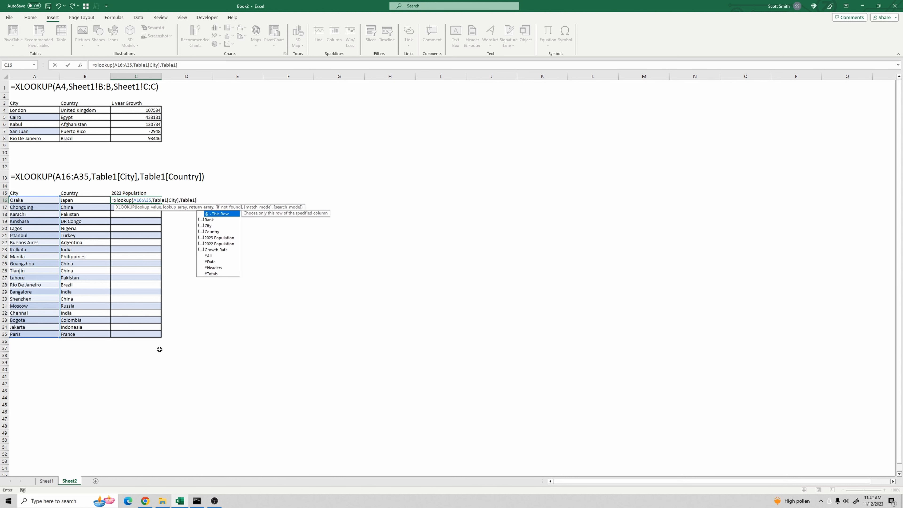
pyautogui.press('Down')
pyautogui.press('Down')
pyautogui.press('Down')
pyautogui.press('Down')
pyautogui.press('Tab')
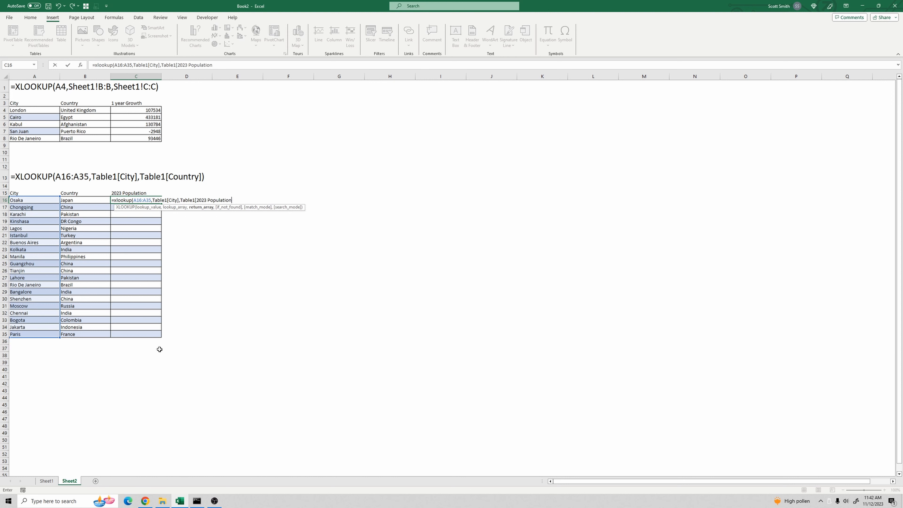
pyautogui.write(')')
pyautogui.press('Return')
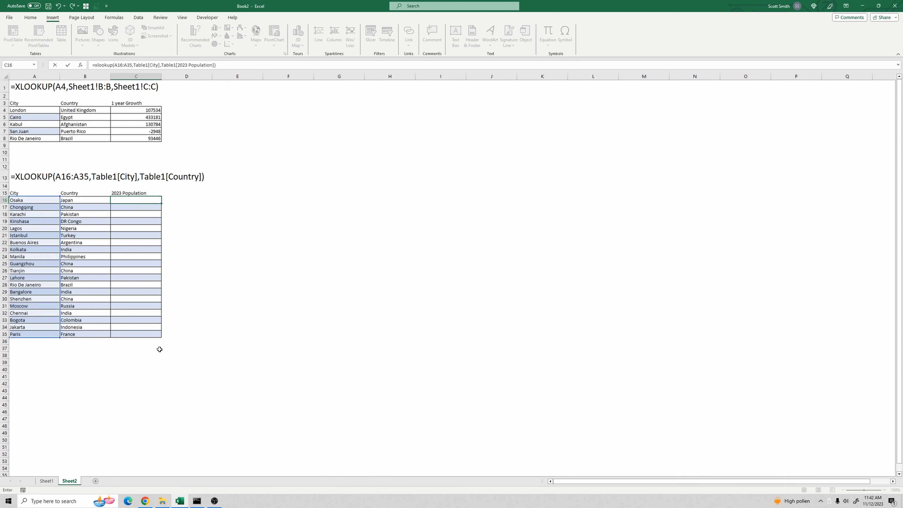